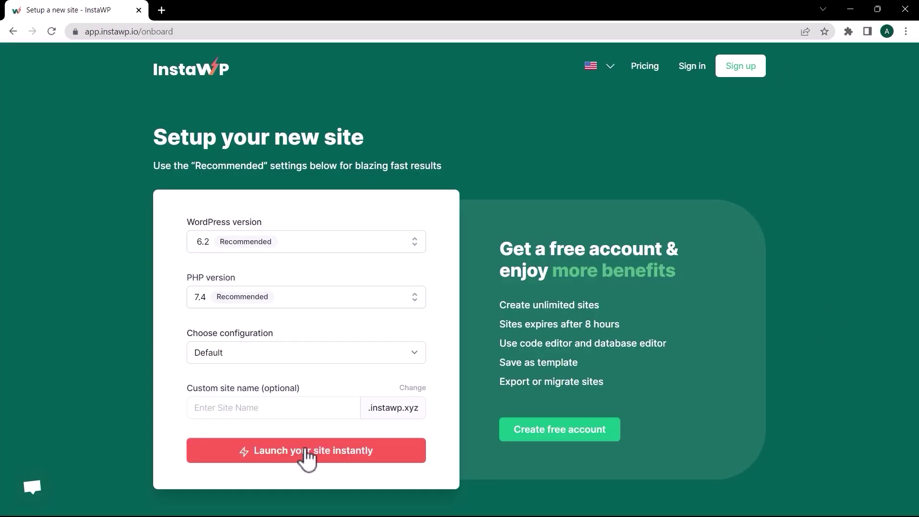
Launch the new WordPress site and go to Plugins > Add New
left_click(309, 450)
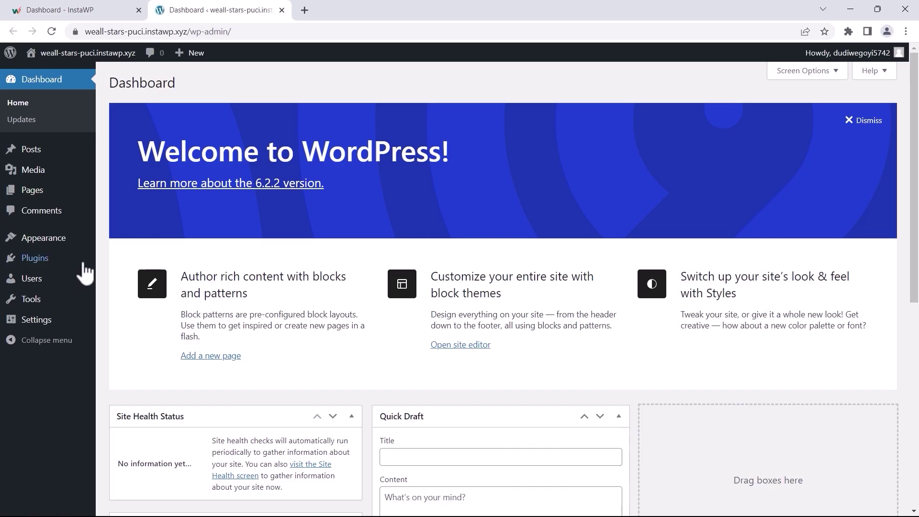
mouse_move(86, 262)
left_click(125, 278)
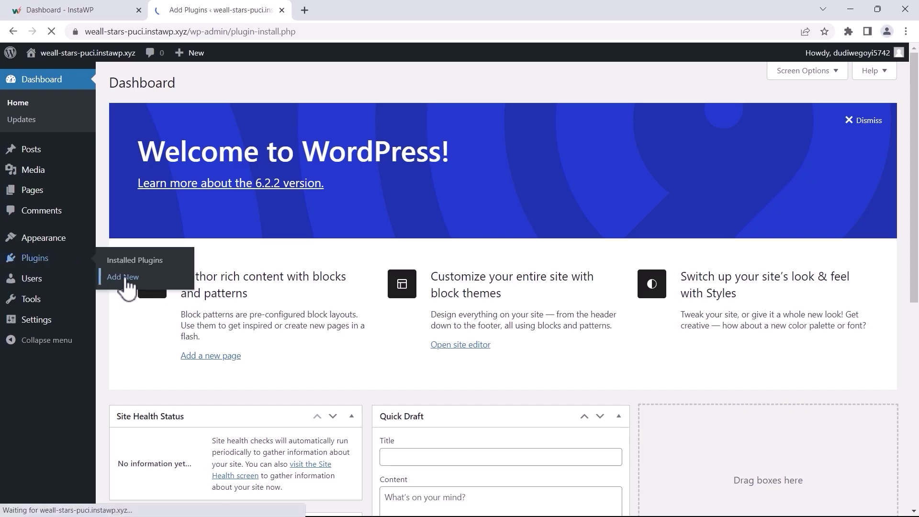
Search the plugin directory for 'QS' and install Quiz And Survey Master
left_click(747, 117)
type("QSM")
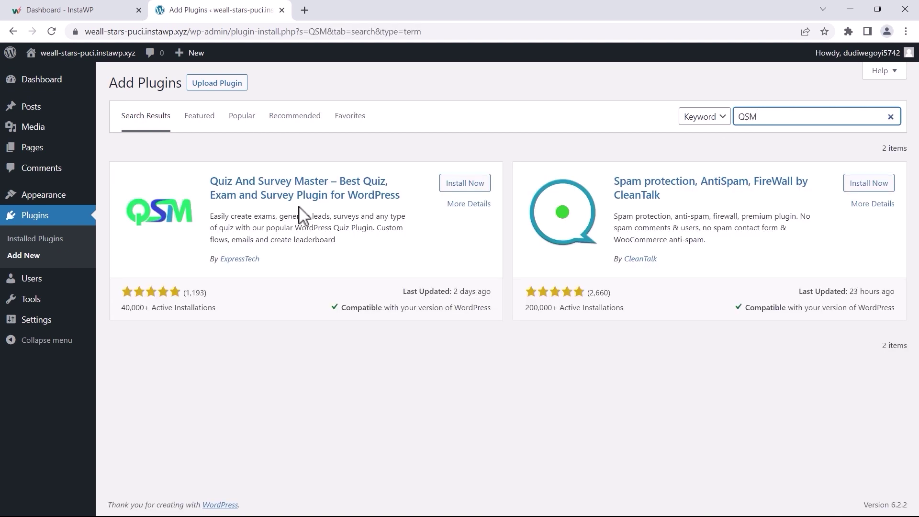
left_click(460, 184)
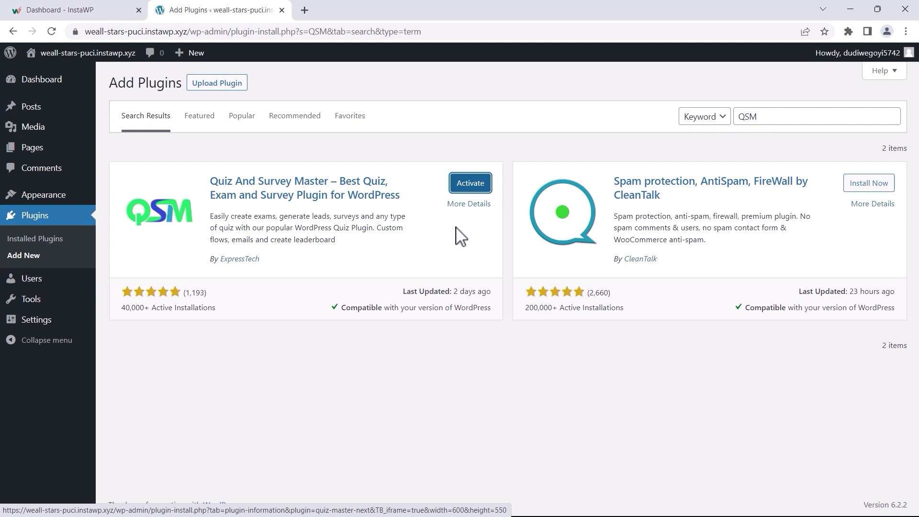
Activate Quiz And Survey Master and start a new quiz with the Default Theme
left_click(467, 186)
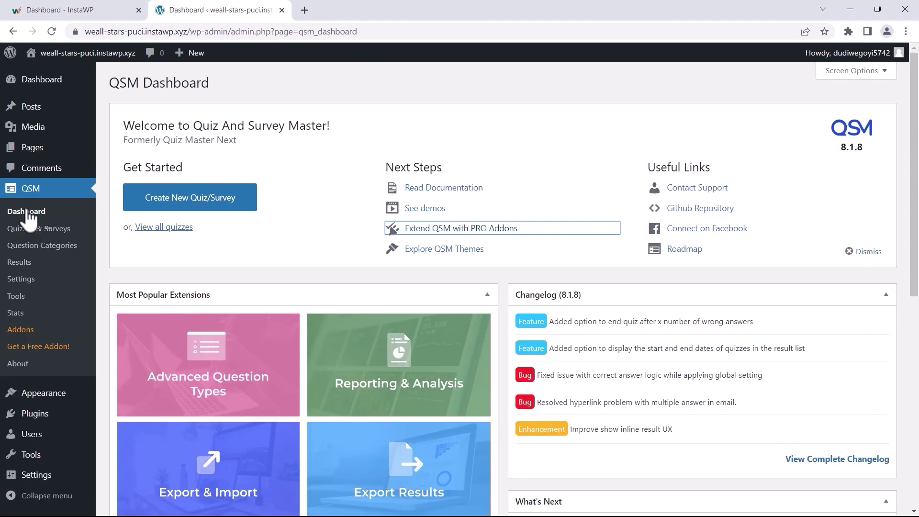
left_click(29, 228)
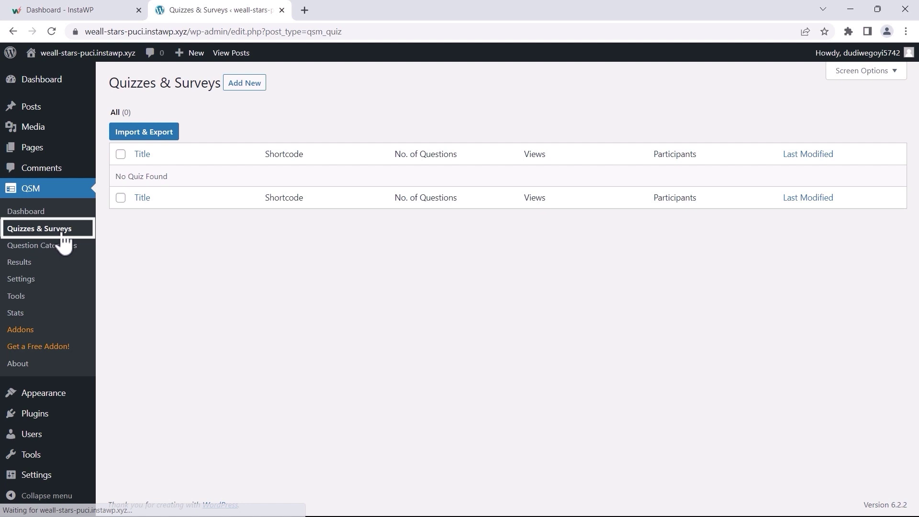
left_click(249, 85)
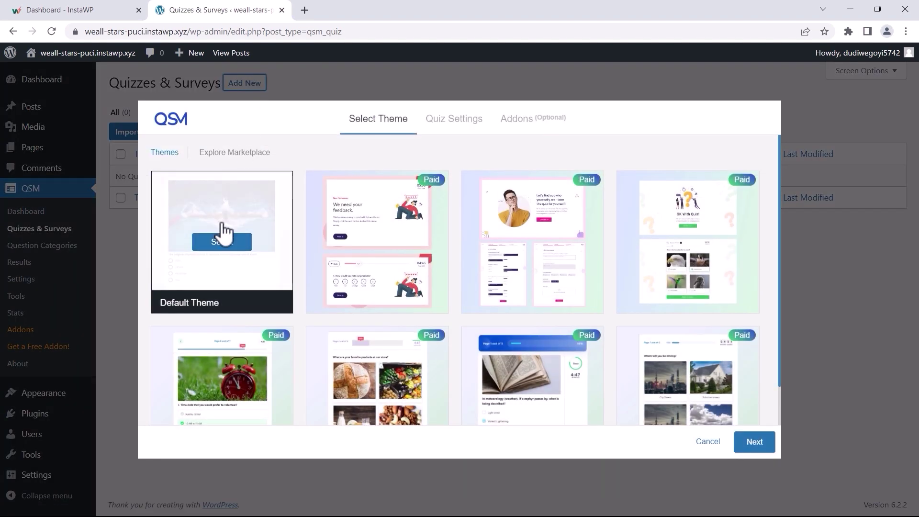
left_click(754, 442)
Name the quiz 'Personality Quiz' and give it a 5-minute time limit
left_click(431, 169)
type("Personality Quiz")
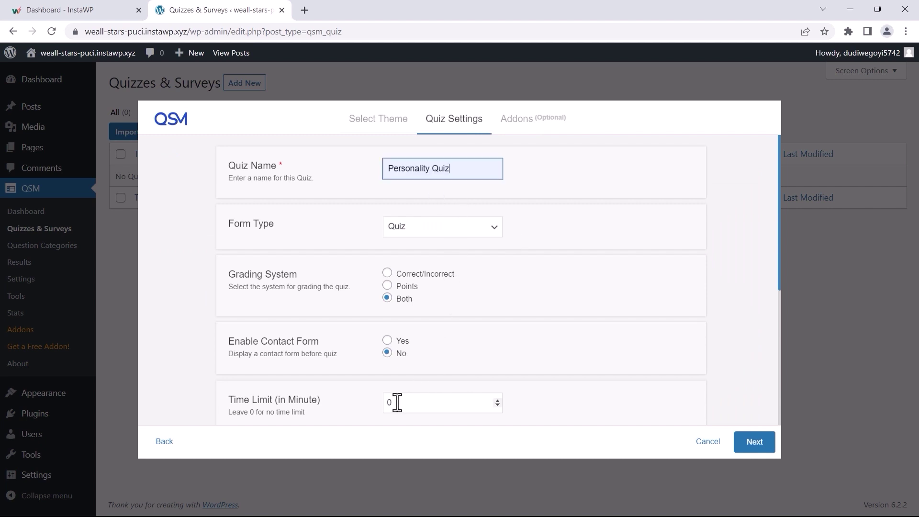
left_click(389, 403)
scroll(488, 397, "down", 6)
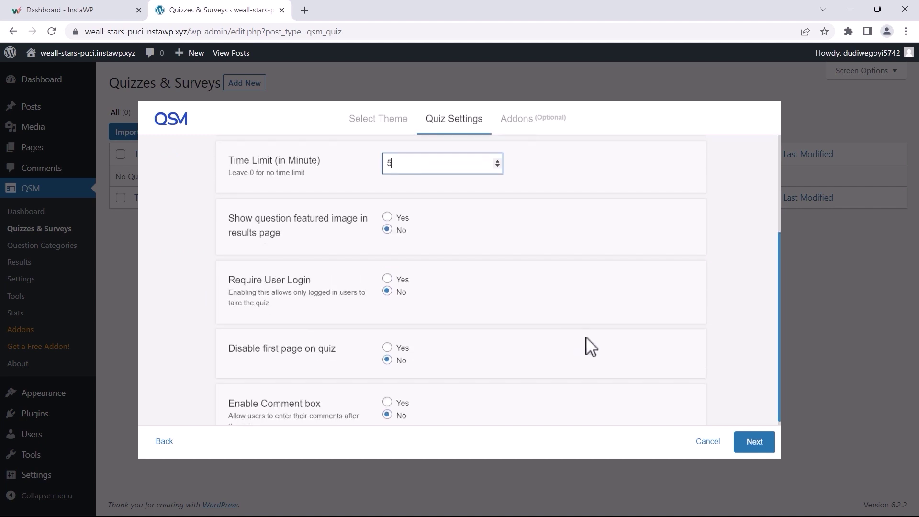
left_click(754, 442)
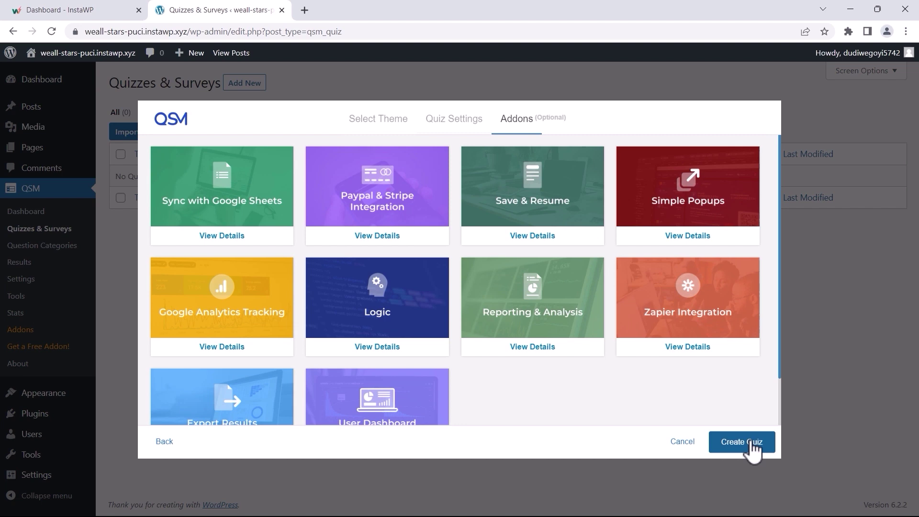
Create the quiz and save the hair-colour question with four answers, Black marked correct
left_click(750, 443)
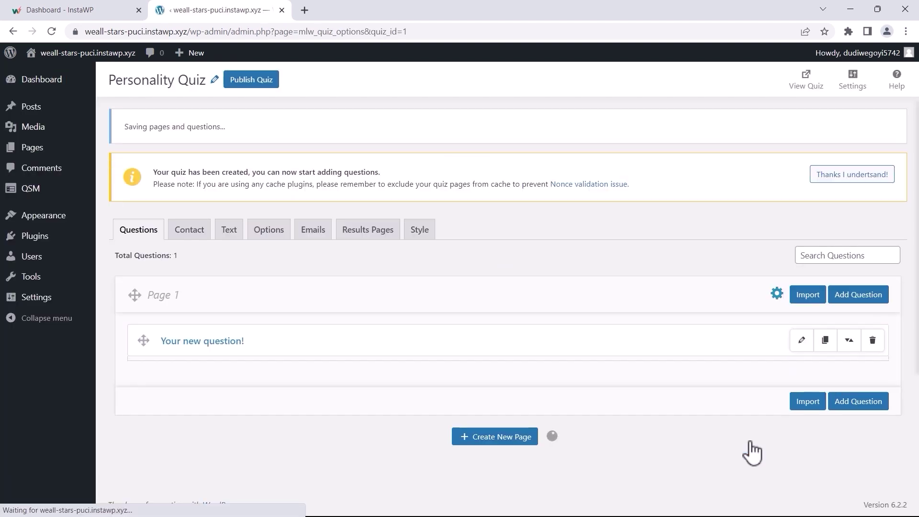
type("What is the color of your hair?")
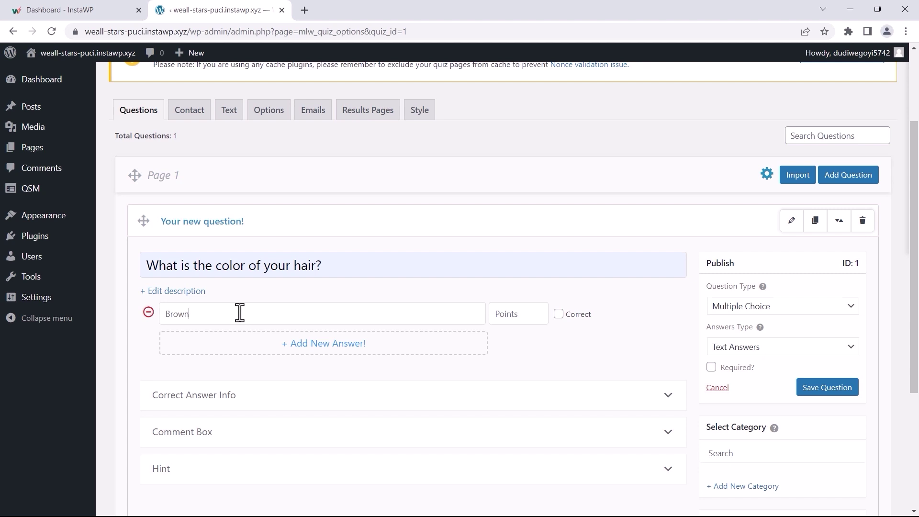
left_click(248, 344)
left_click(161, 338)
type("Black")
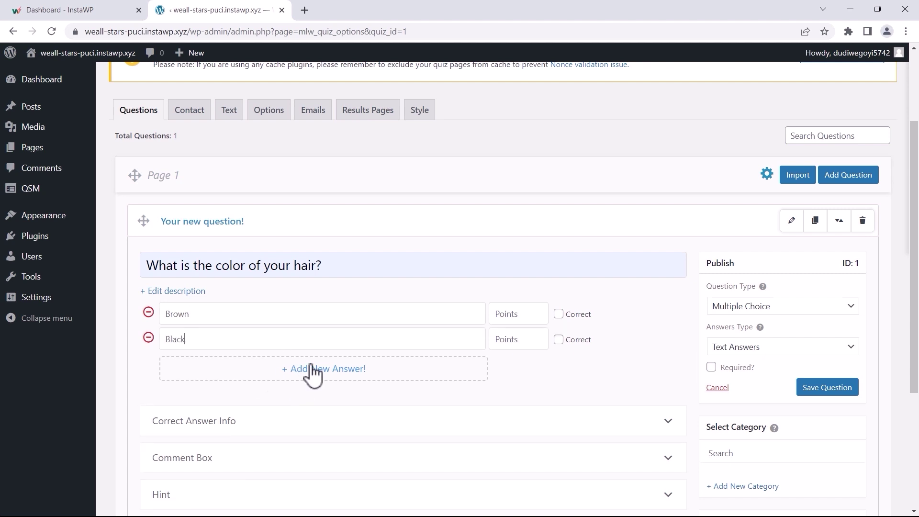
left_click(312, 368)
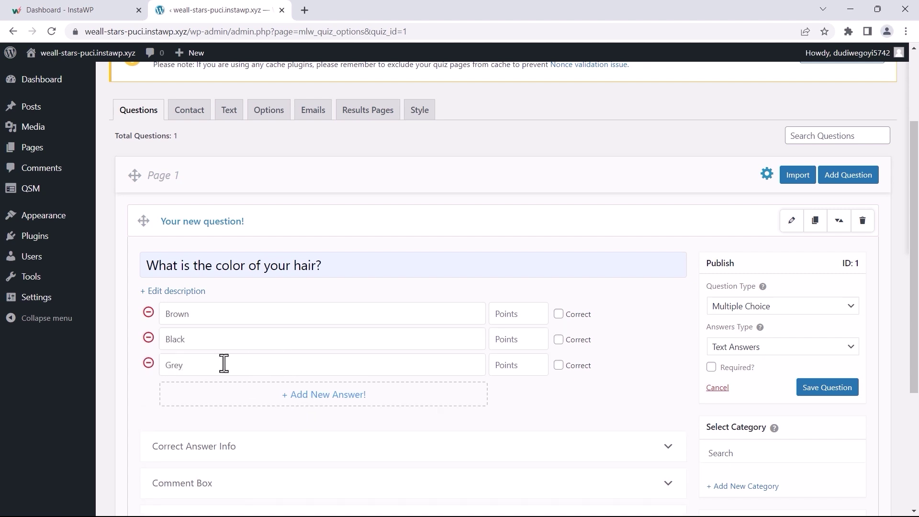
left_click(261, 397)
left_click(215, 392)
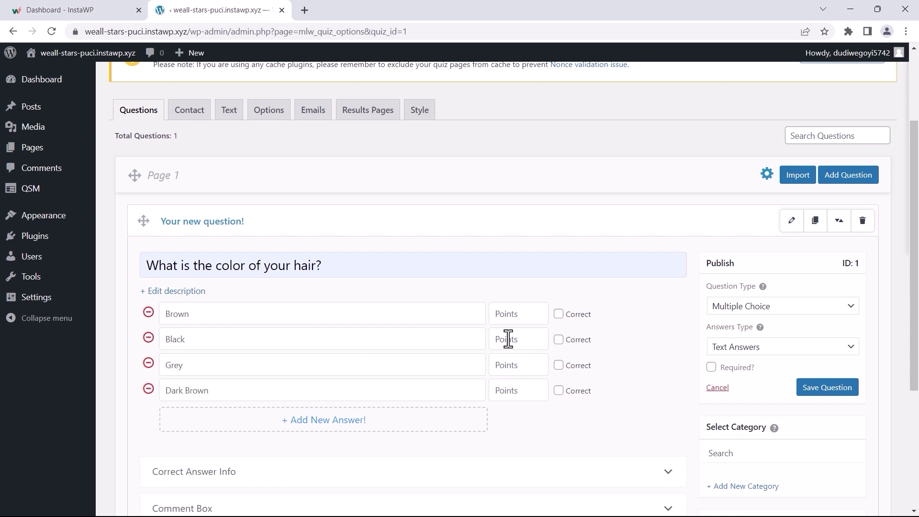
left_click(559, 339)
left_click(831, 390)
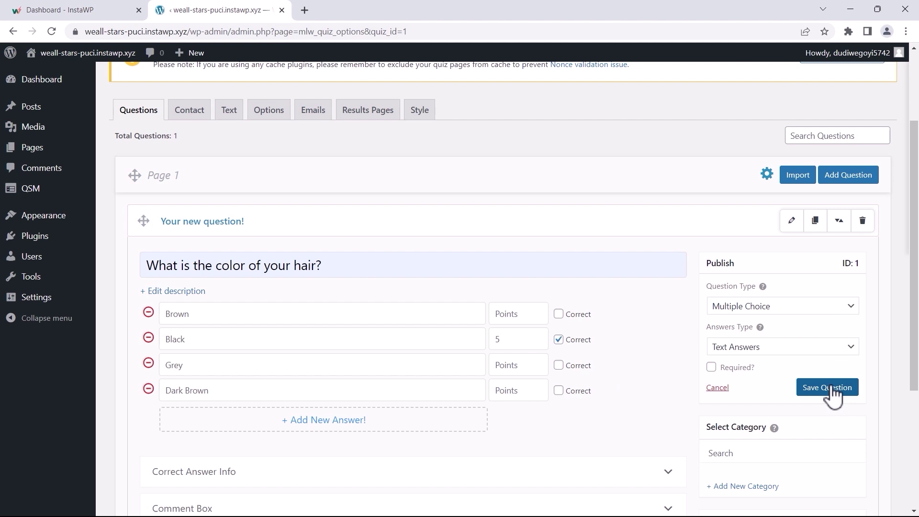
Add the remaining questions so the quiz holds 12, returning from the preview to the editor
scroll(832, 393, "down", 4)
left_click(845, 430)
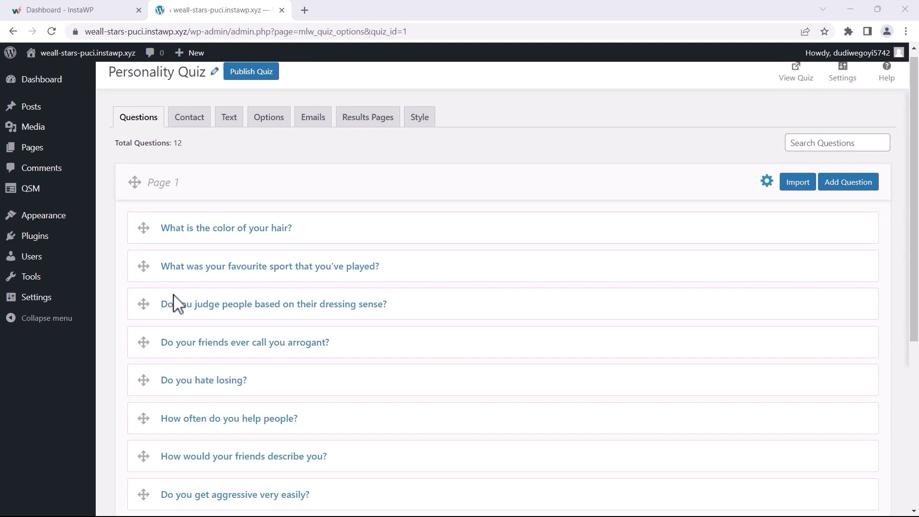
scroll(184, 304, "down", 6)
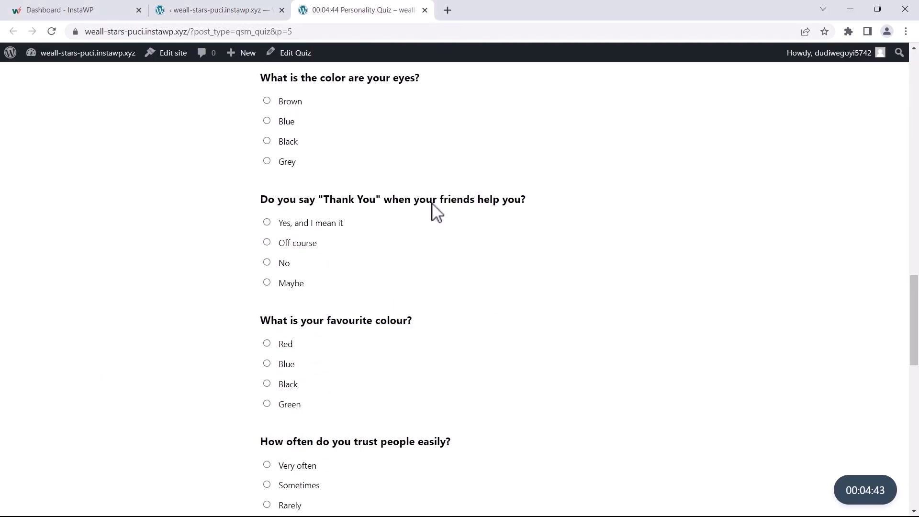
scroll(433, 219, "up", 6)
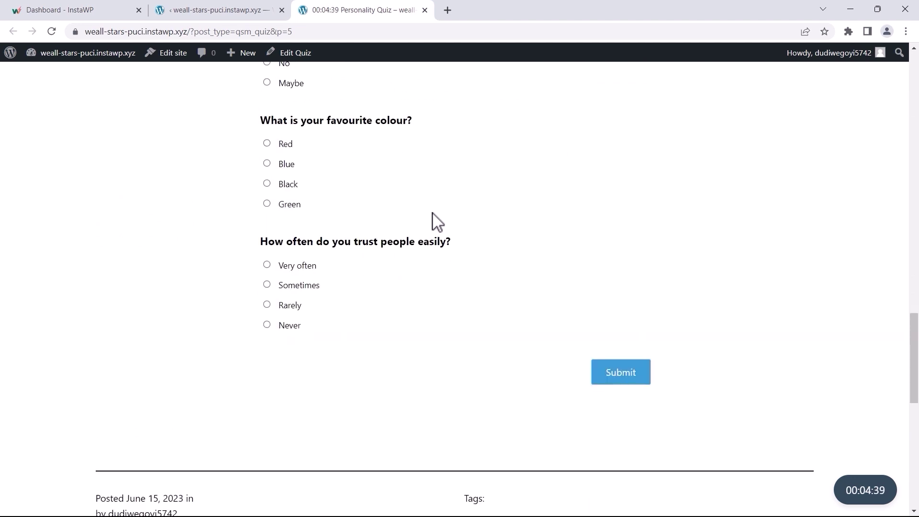
left_click(424, 10)
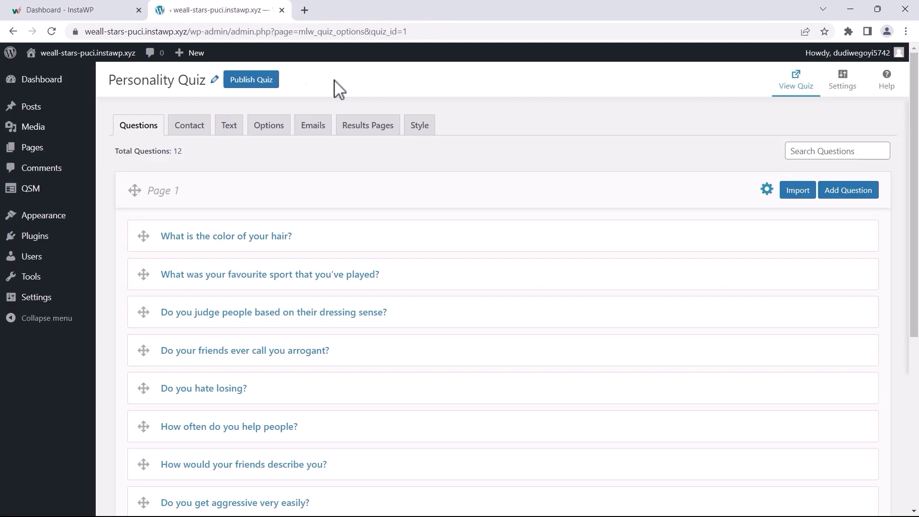
Publish the Personality Quiz and copy its embed shortcode from the Quizzes & Surveys list
left_click(253, 80)
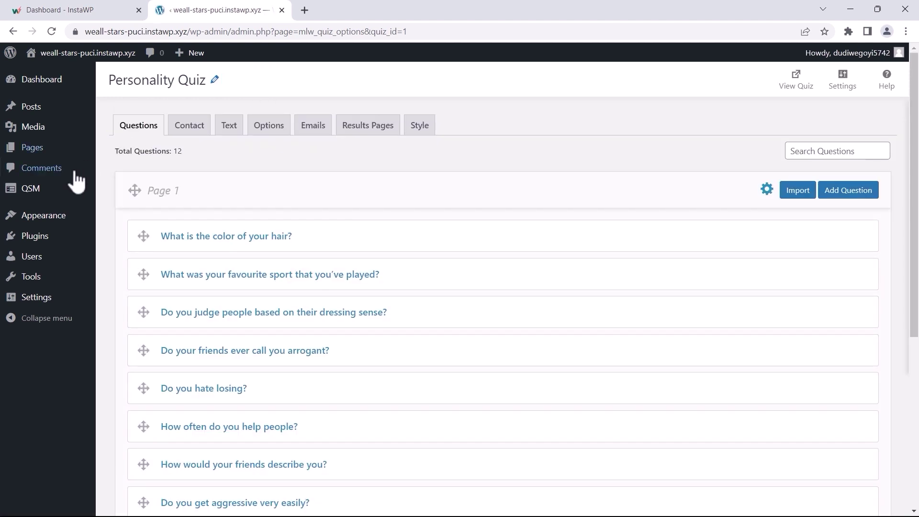
mouse_move(43, 189)
left_click(130, 210)
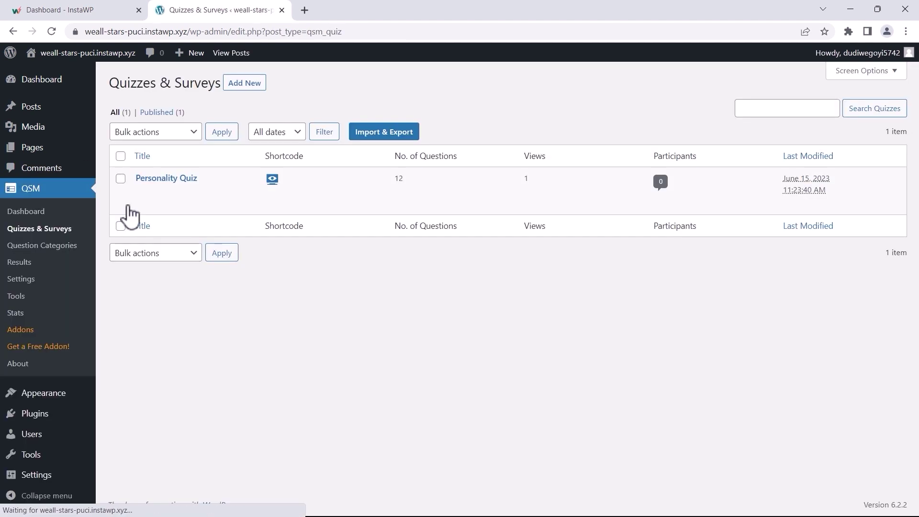
left_click(272, 179)
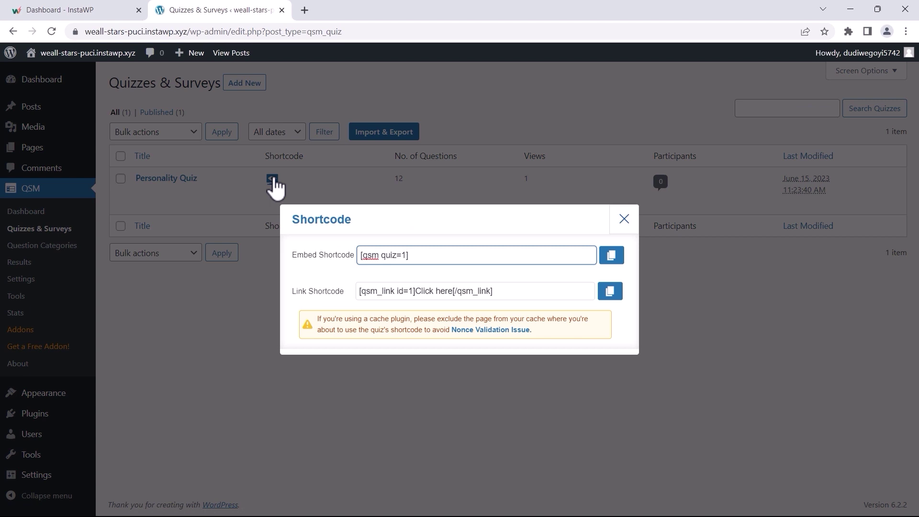
left_click(617, 256)
left_click(624, 219)
mouse_move(31, 148)
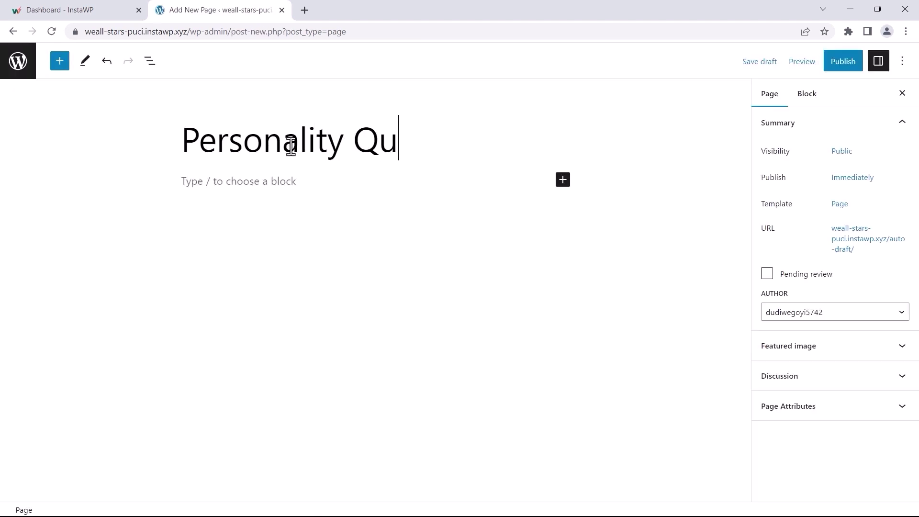
Add a Shortcode block holding [qsm quiz=1] to the page
left_click(564, 180)
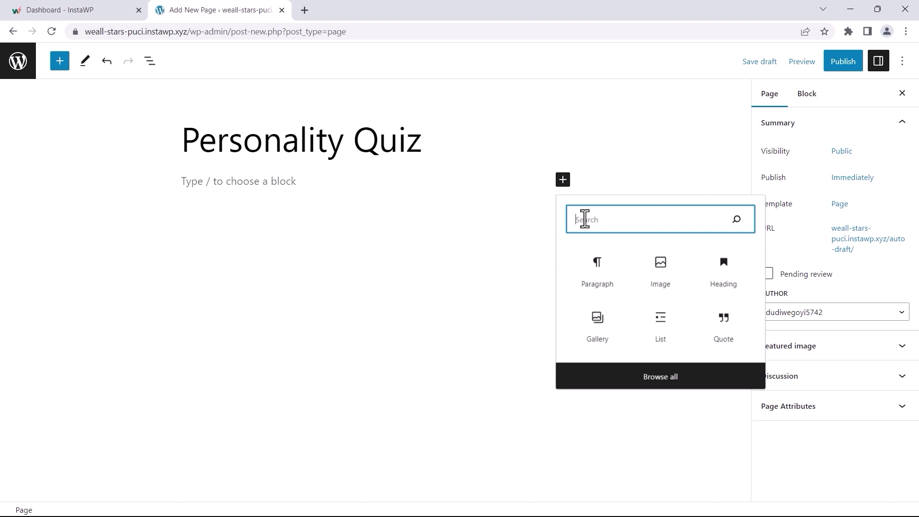
type("sho")
left_click(593, 264)
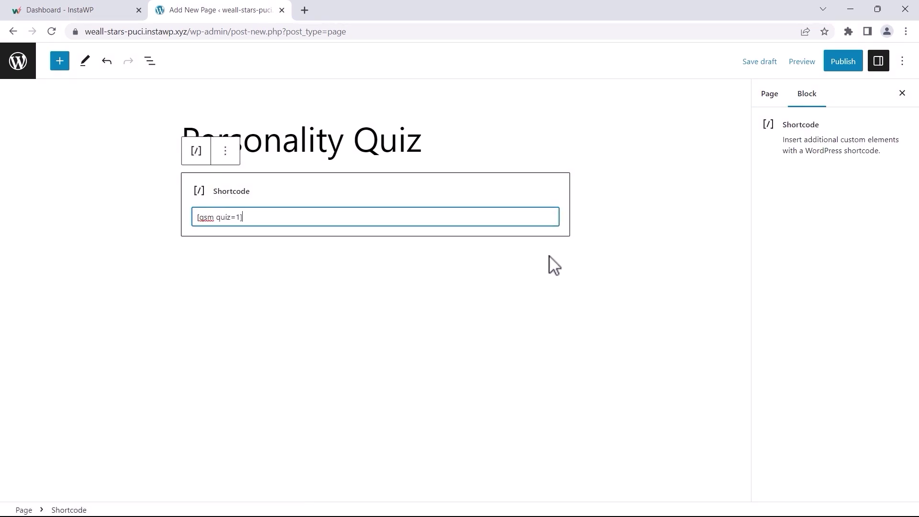
Publish the Personality Quiz page and view it live
left_click(836, 62)
left_click(798, 64)
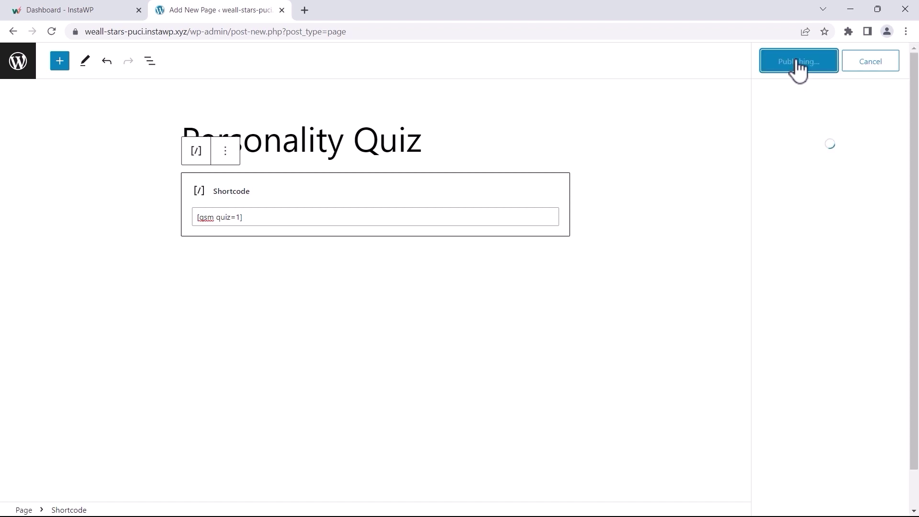
left_click(796, 191)
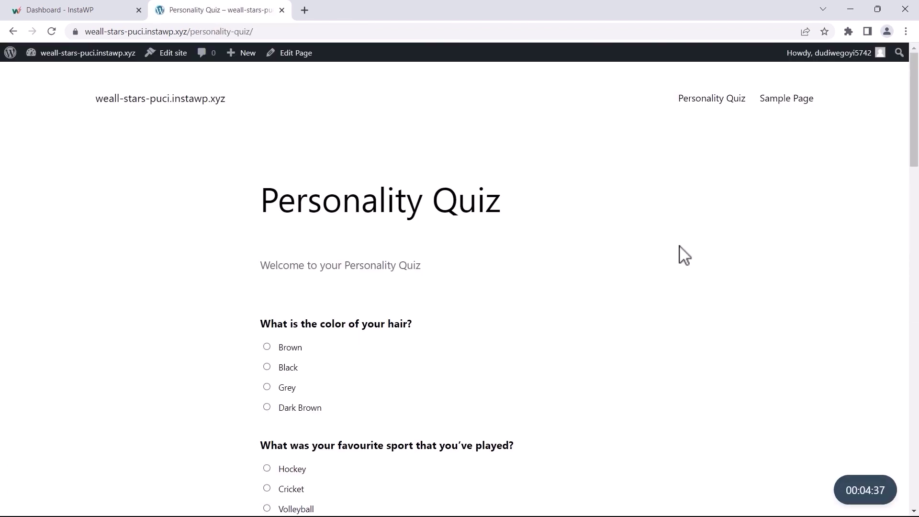
Answer the first seven questions: Black, Hockey, Mostly, Sometimes, Yes of course, Very often, Helpful
scroll(459, 252, "down", 4)
left_click(268, 188)
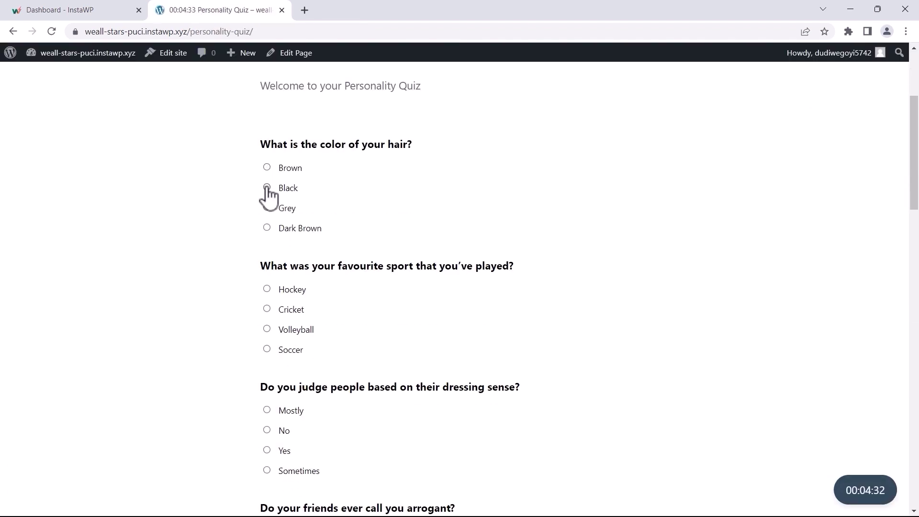
left_click(266, 289)
scroll(272, 311, "down", 2)
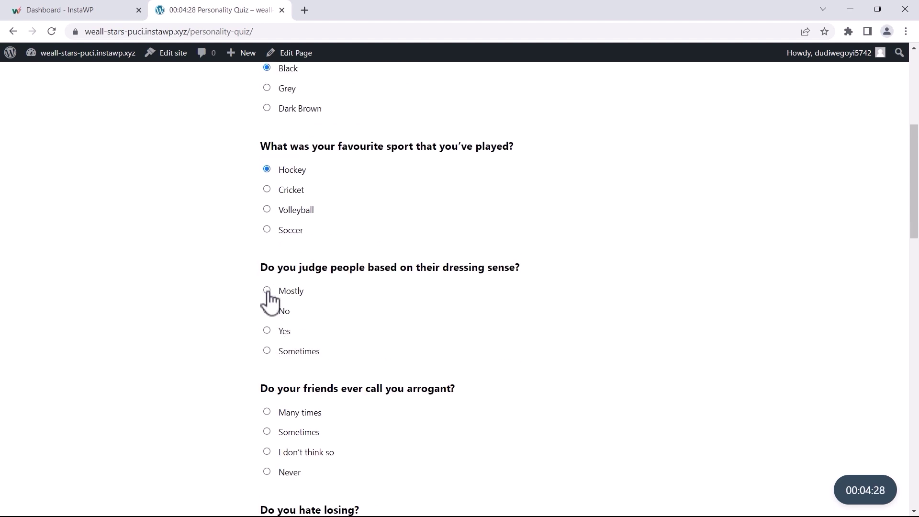
left_click(267, 291)
scroll(282, 316, "down", 2)
left_click(267, 312)
scroll(270, 297, "down", 3)
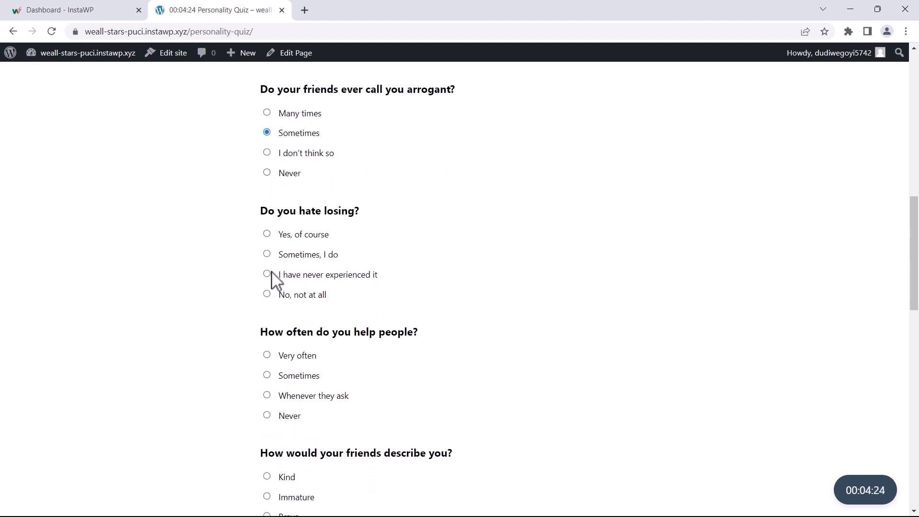
left_click(267, 234)
scroll(273, 316, "down", 1)
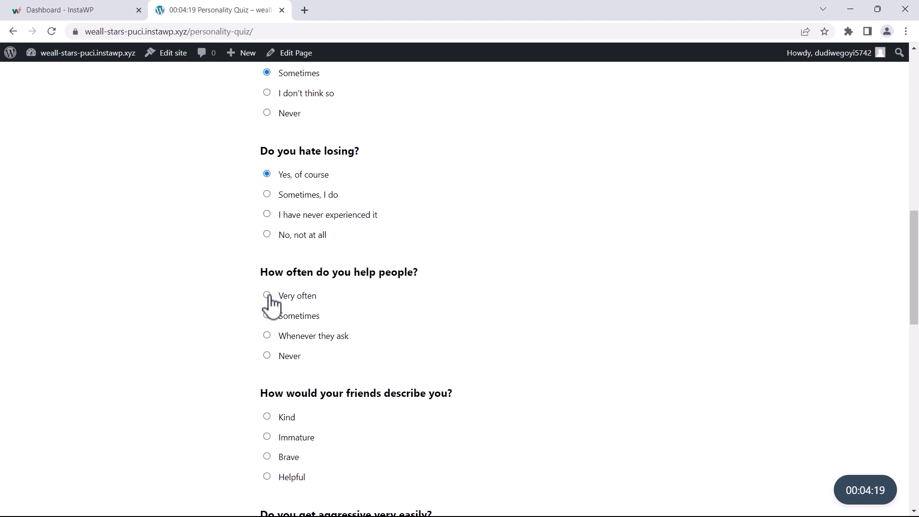
left_click(267, 295)
scroll(272, 318, "down", 2)
left_click(267, 357)
scroll(270, 357, "down", 1)
Answer the remaining questions: No, Yes and I mean it, Black, Sometimes
scroll(270, 335, "down", 2)
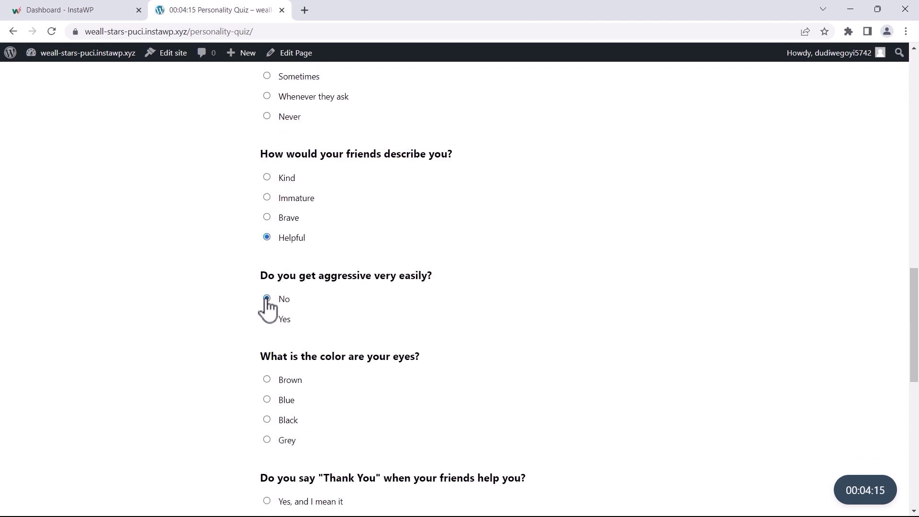
left_click(266, 298)
scroll(275, 321, "down", 2)
scroll(270, 308, "down", 3)
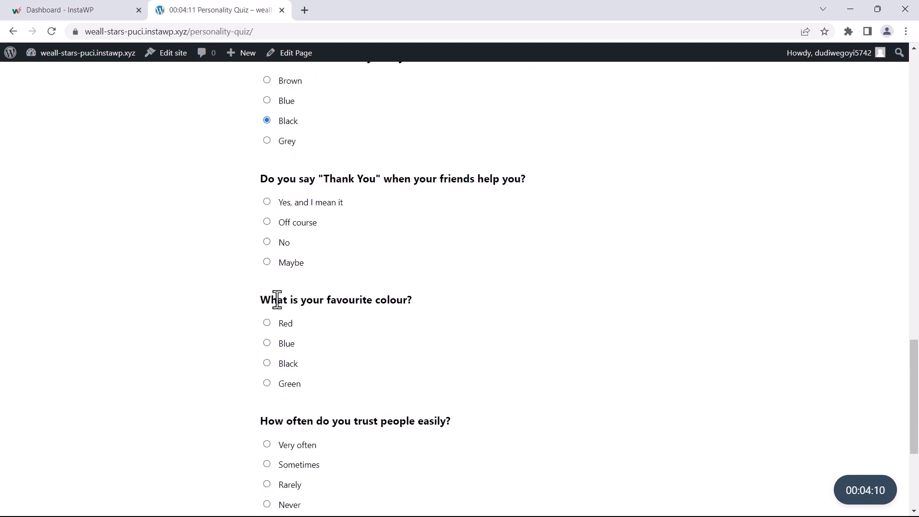
left_click(266, 202)
scroll(283, 292, "down", 1)
left_click(268, 304)
scroll(287, 330, "down", 1)
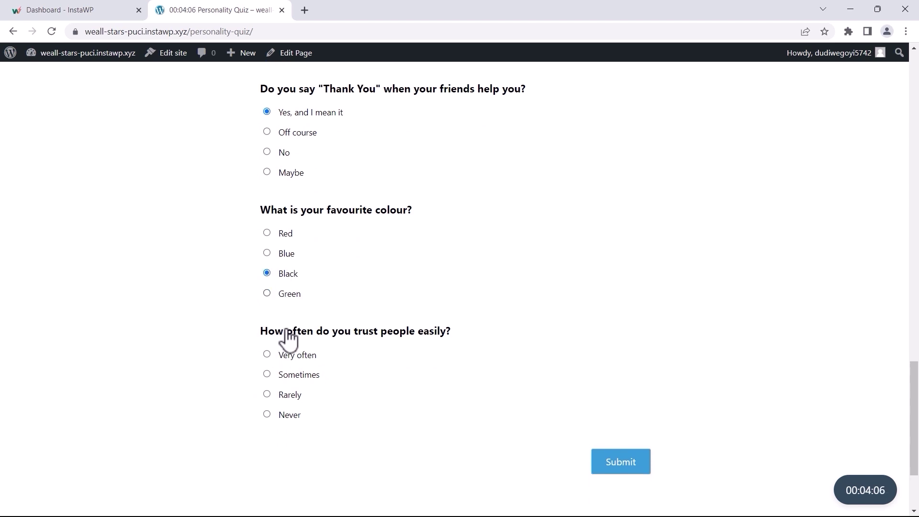
left_click(266, 345)
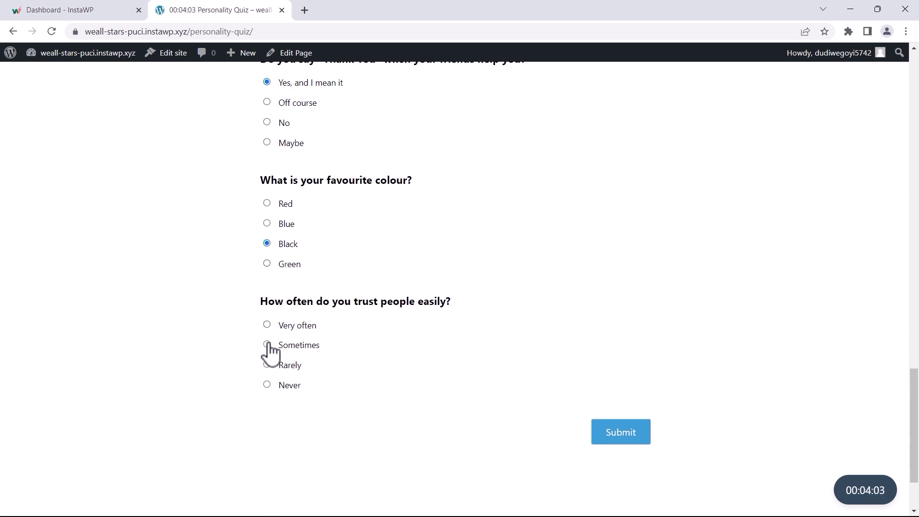
Submit the quiz and scroll through the marked results
left_click(619, 433)
scroll(433, 219, "down", 7)
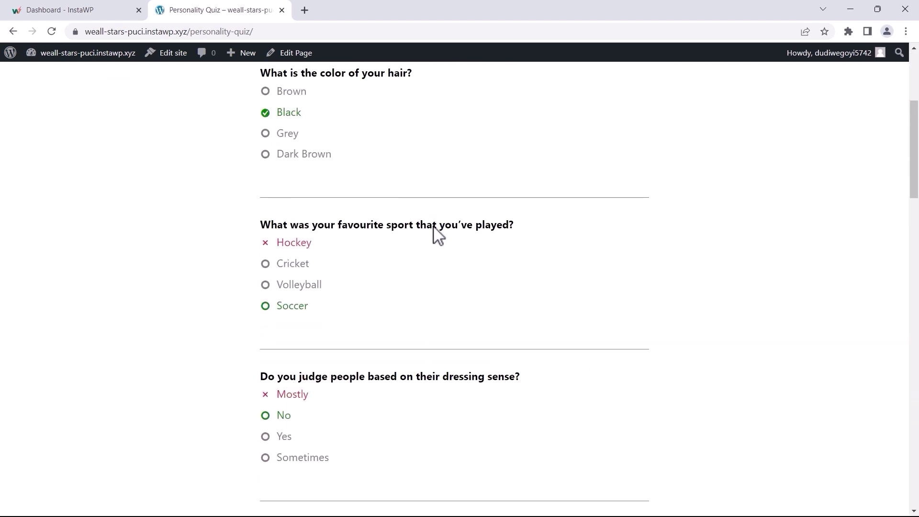
scroll(438, 235, "down", 16)
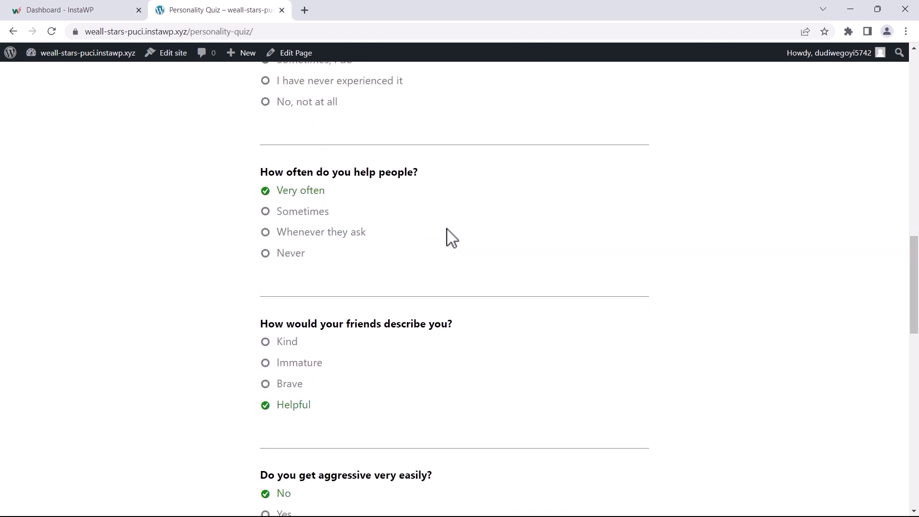
Return to the admin dashboard and open the QSM quiz results
scroll(449, 244, "down", 8)
scroll(404, 244, "up", 20)
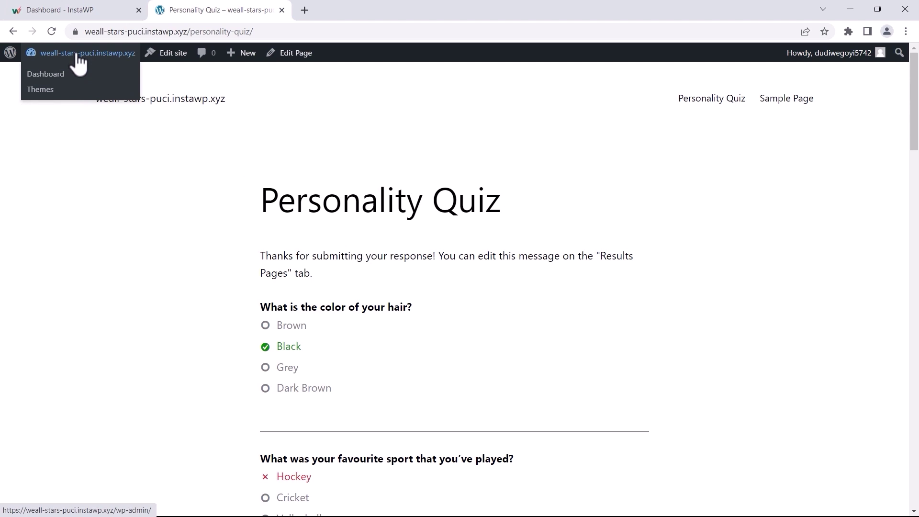
left_click(65, 73)
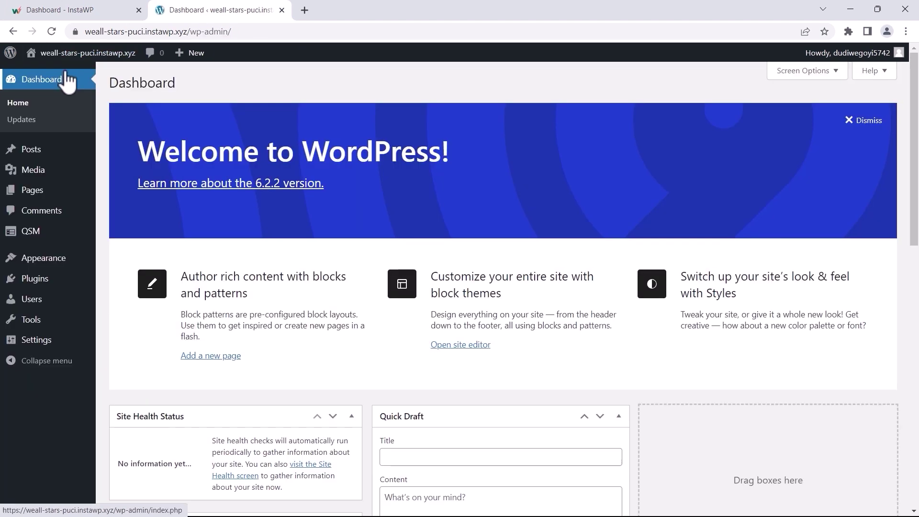
mouse_move(41, 235)
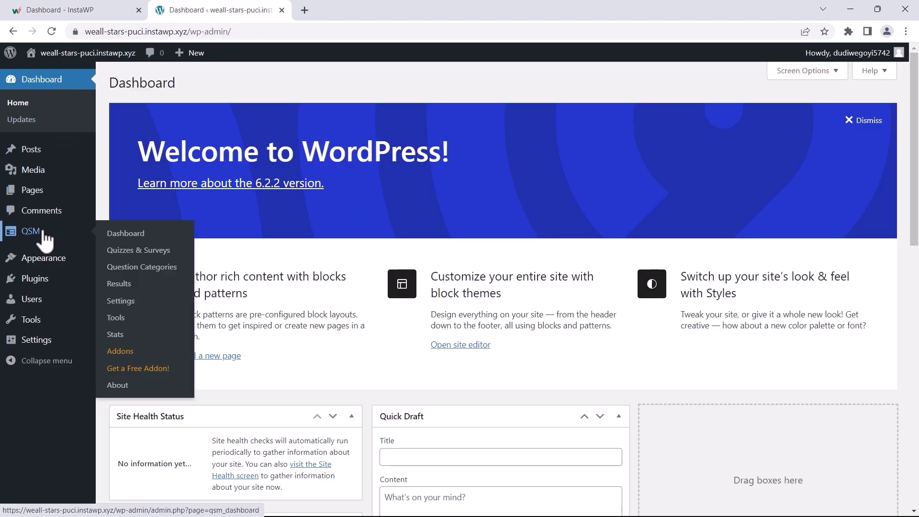
left_click(125, 287)
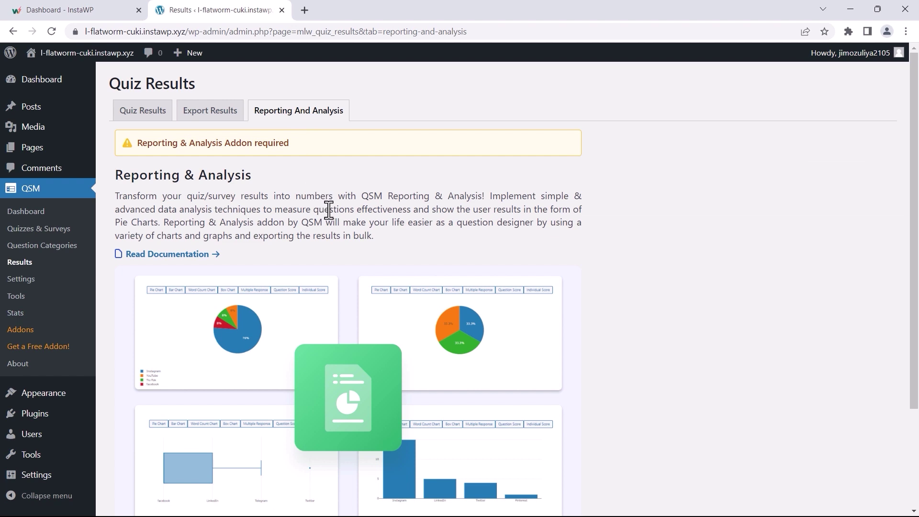
On the Reporting And Analysis tab, follow the Buy Reporting & Analysis Addon link
scroll(328, 209, "down", 1)
scroll(333, 235, "down", 2)
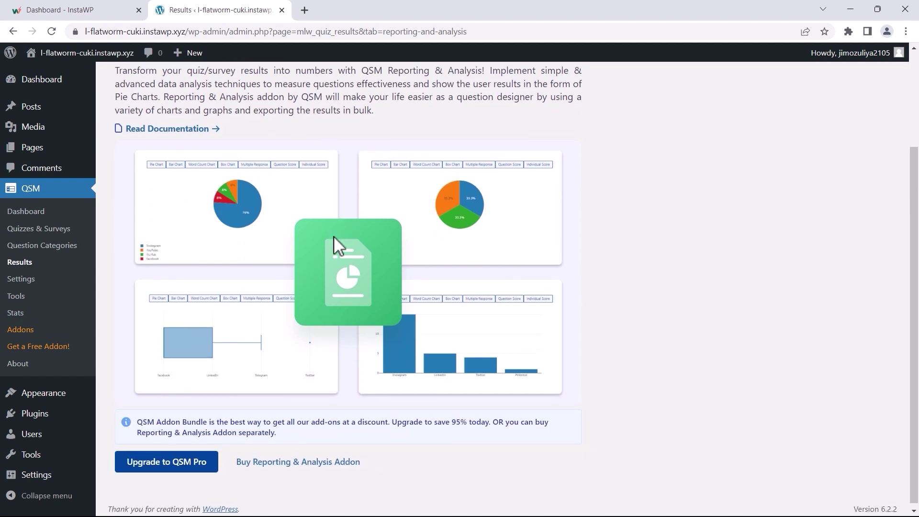
scroll(334, 236, "down", 1)
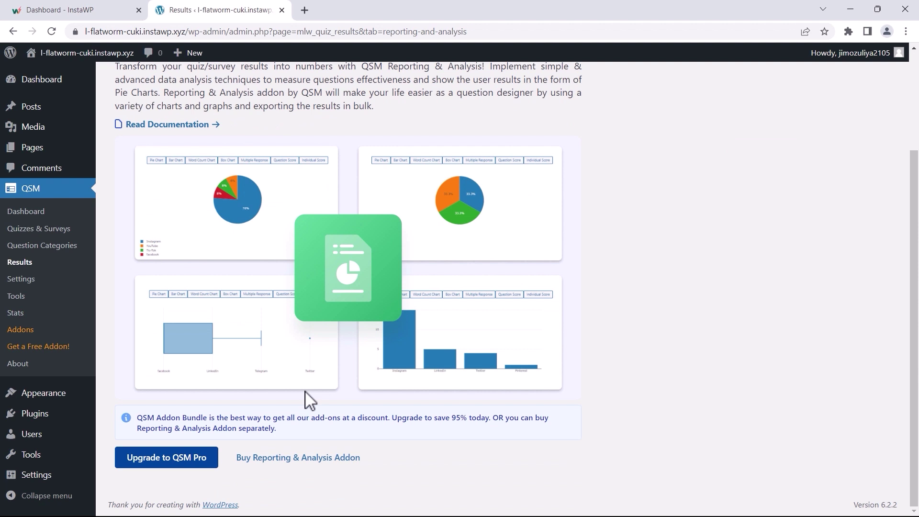
left_click(284, 457)
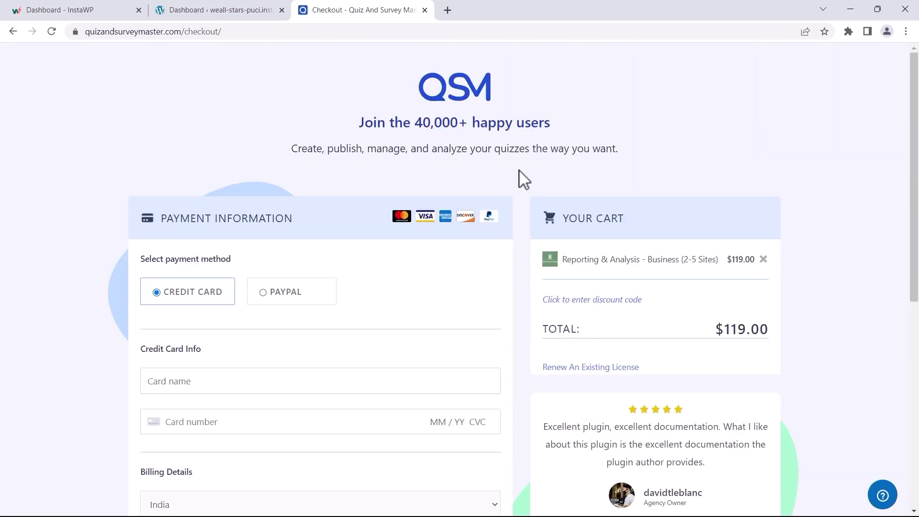
Agree to the licence terms on the Business (2-5 Sites) $119.00 checkout form
scroll(201, 301, "down", 4)
scroll(201, 301, "down", 3)
left_click(145, 347)
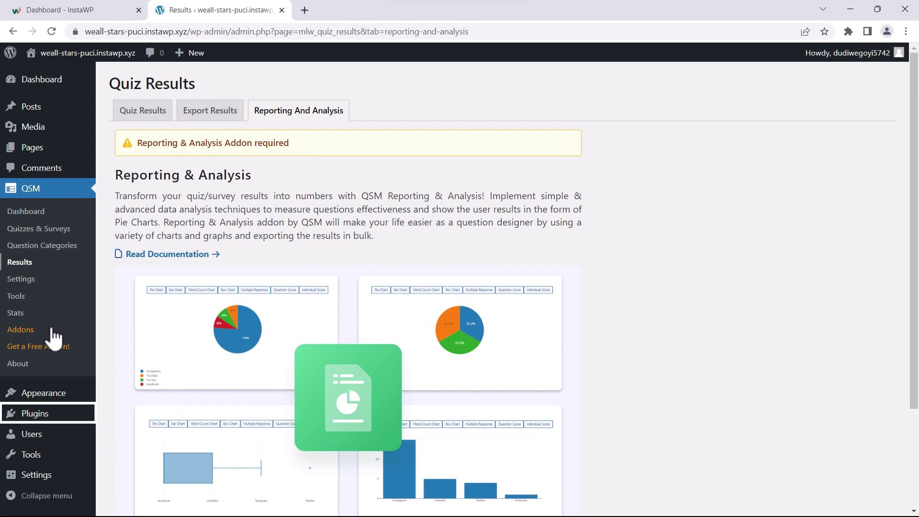
Upload qsm-analysis-2.0.0.zip as a plugin, install it and activate the addon
mouse_move(45, 414)
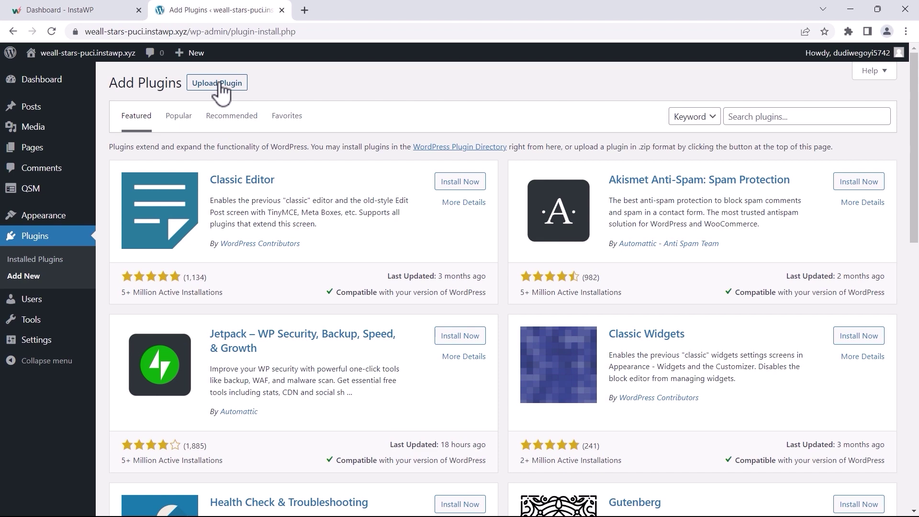
left_click(218, 85)
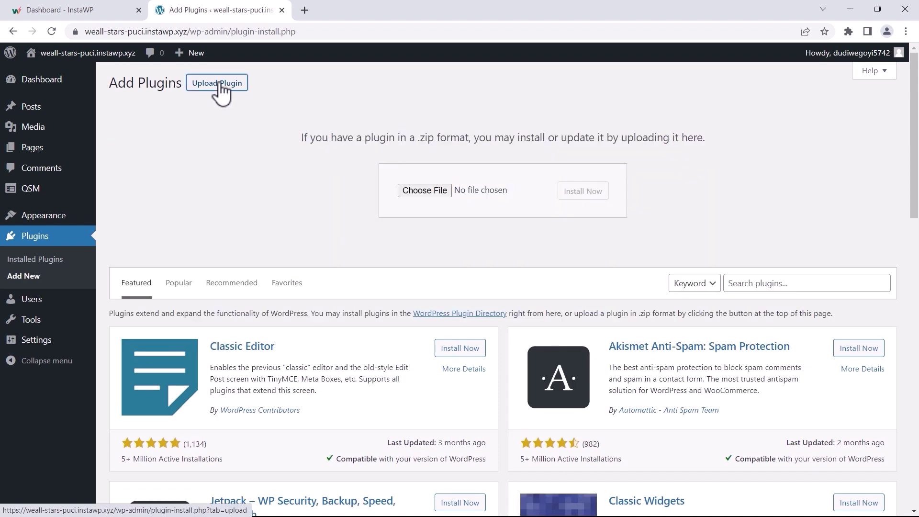
left_click(428, 190)
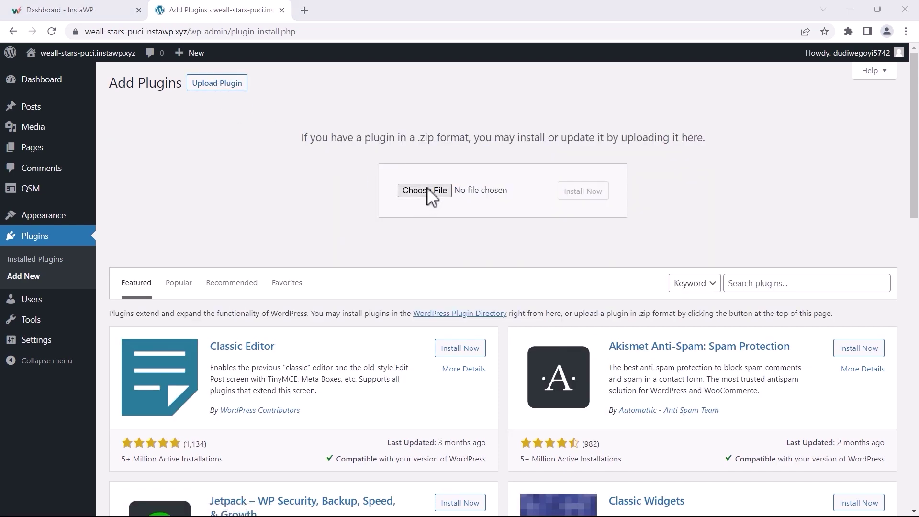
left_click(181, 117)
left_click(369, 267)
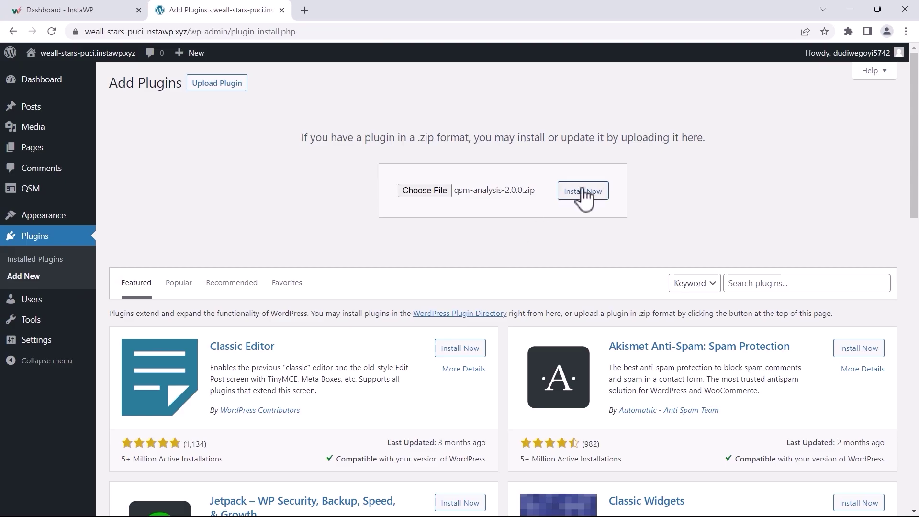
left_click(582, 192)
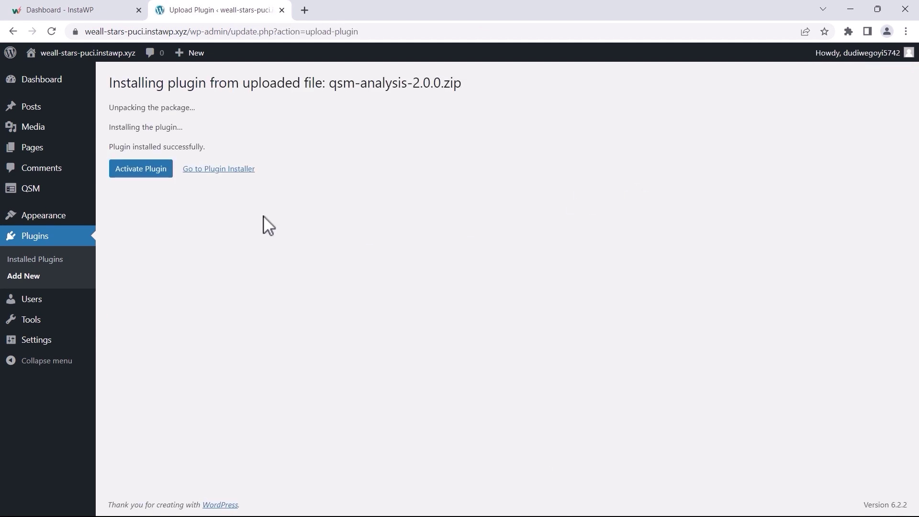
left_click(144, 176)
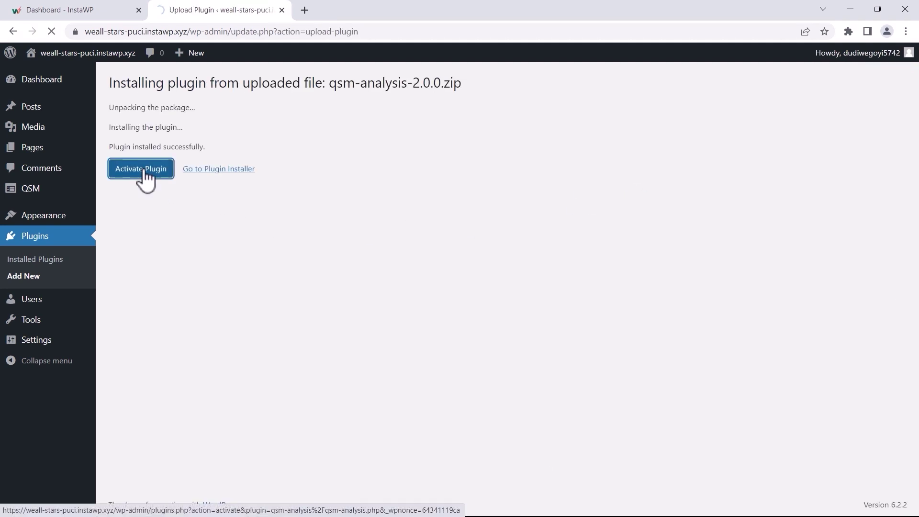
Pick Personality Quiz on Reporting And Analysis: 13 submissions, 49.69% correct, 49.36% incorrect
mouse_move(43, 198)
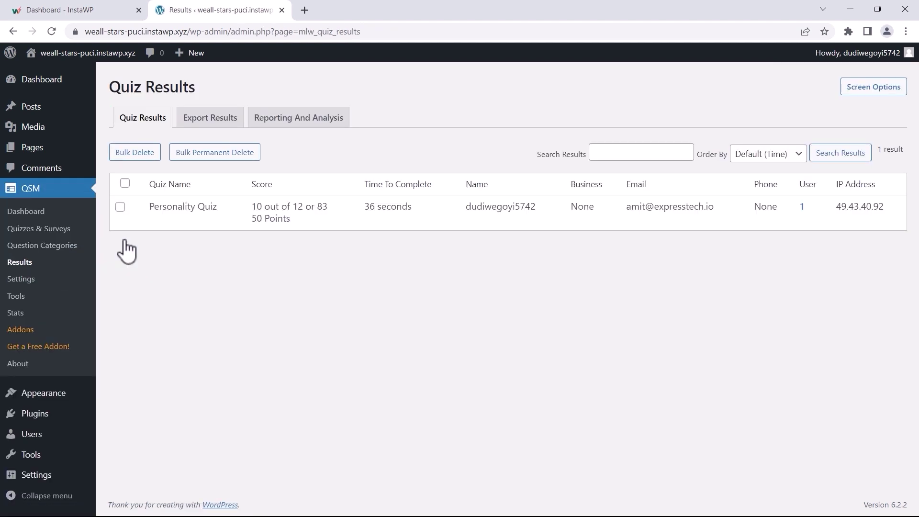
left_click(288, 126)
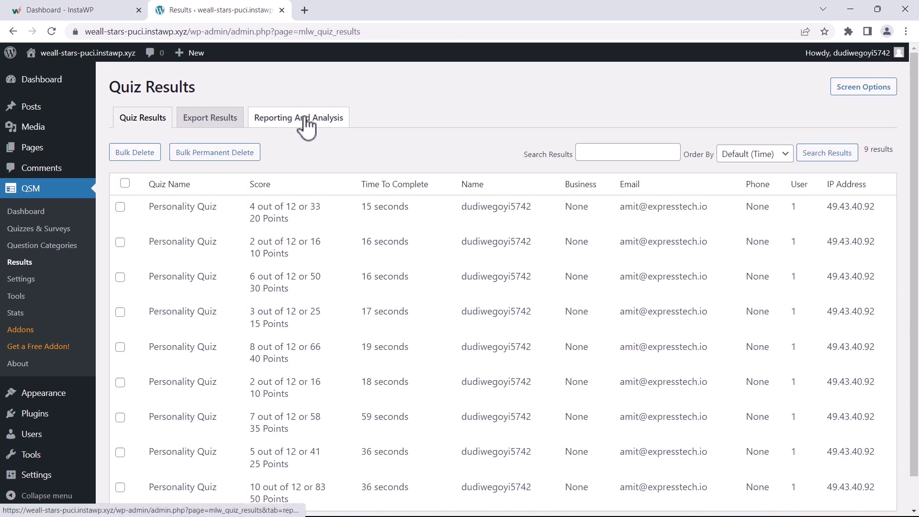
left_click(304, 119)
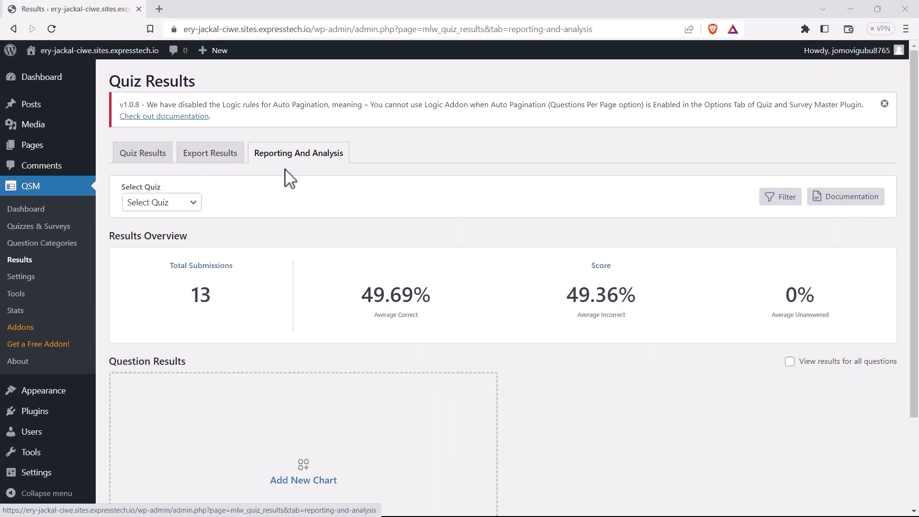
left_click(185, 204)
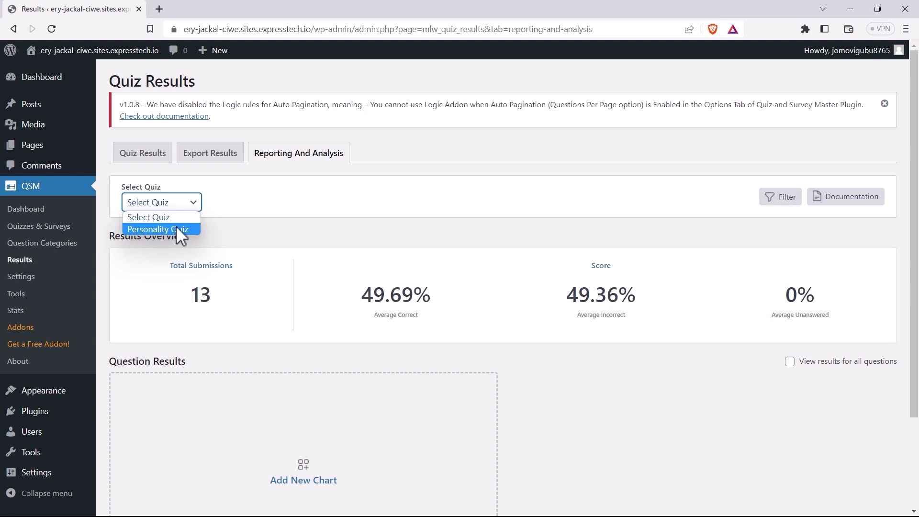
left_click(177, 225)
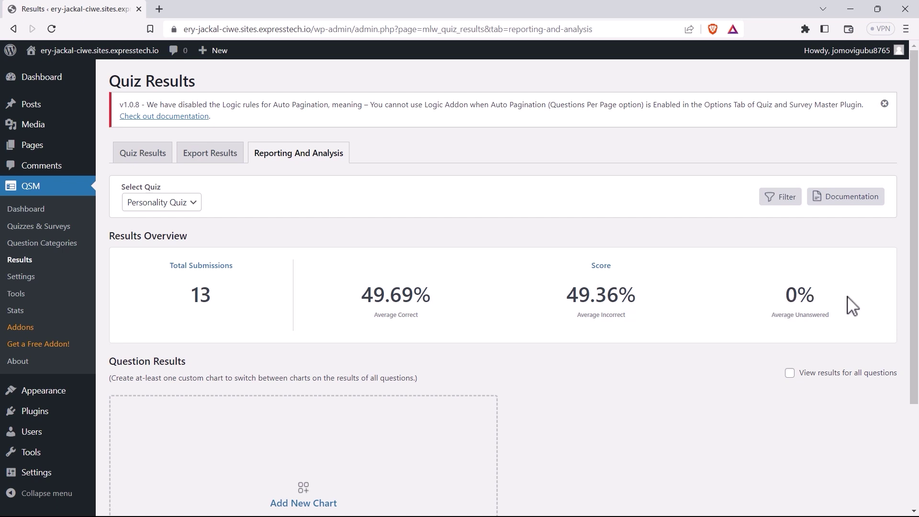
Set the first question chart to a Pie Chart of the hair-colour question
scroll(578, 373, "down", 3)
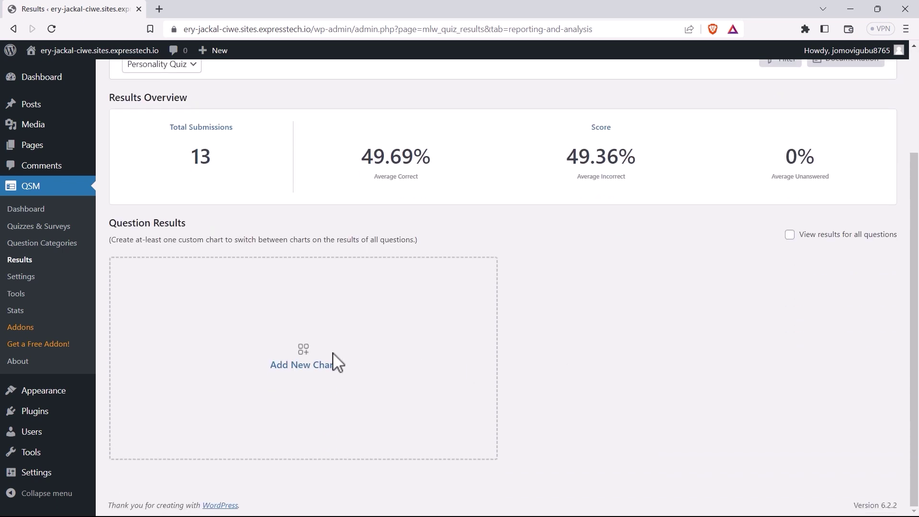
left_click(303, 365)
left_click(287, 278)
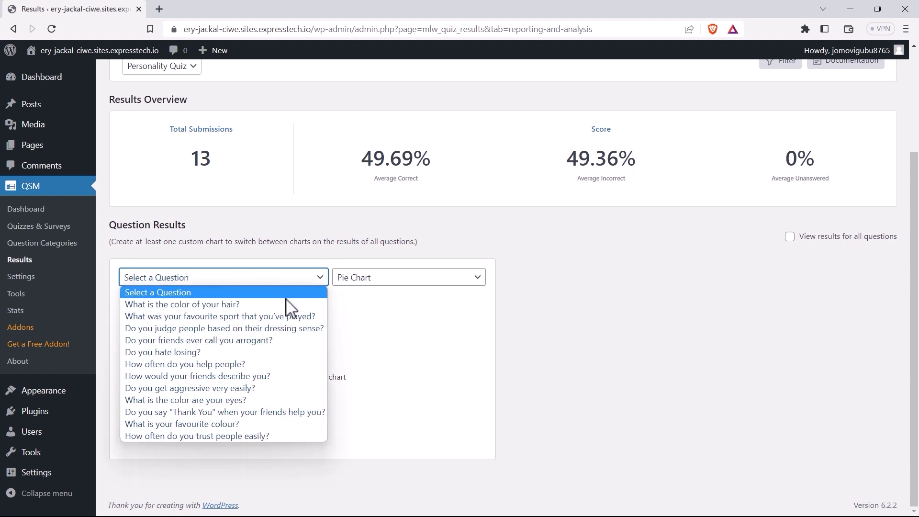
key("Tab")
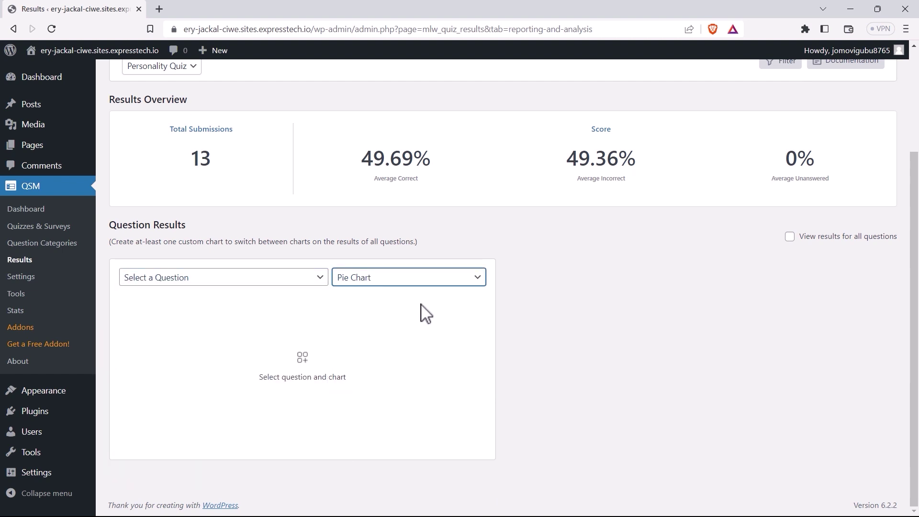
key("space")
left_click(478, 283)
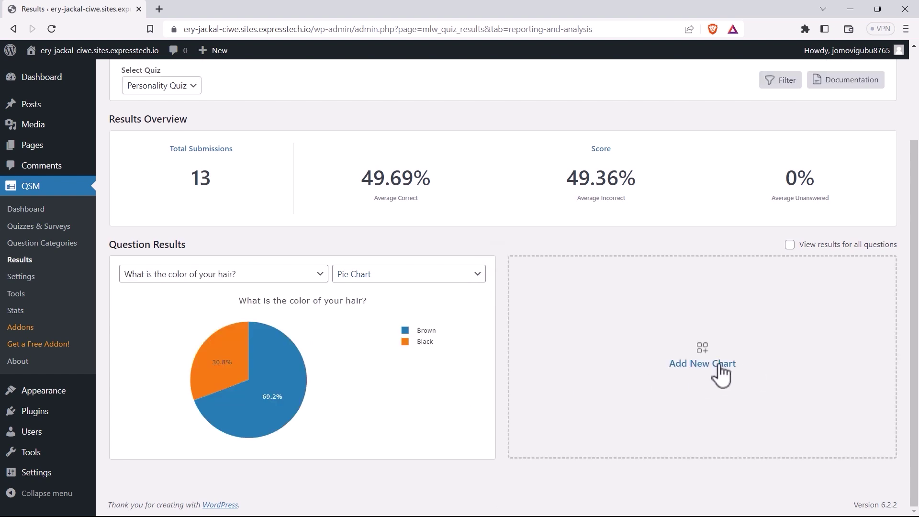
Add a second chart: a Bar Chart for 'Do your friends ever call you arrogant?'
left_click(719, 368)
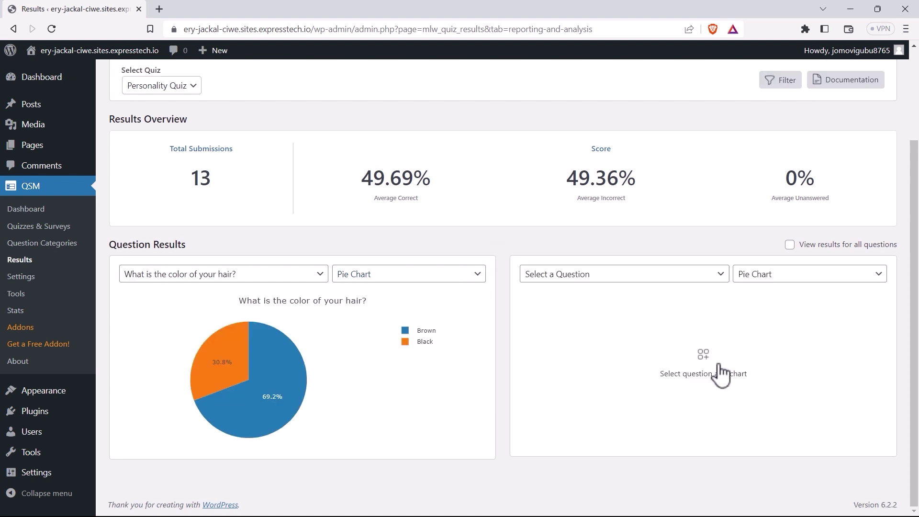
left_click(871, 276)
left_click(833, 314)
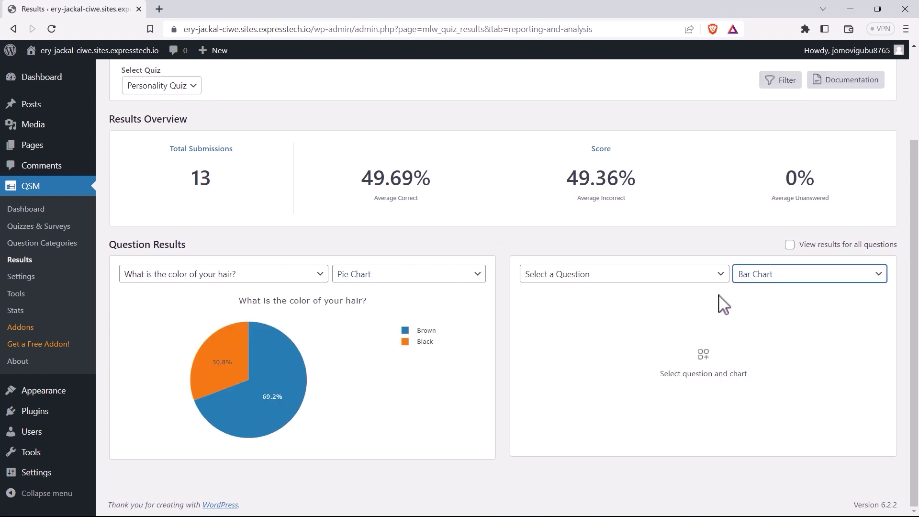
left_click(718, 276)
left_click(668, 337)
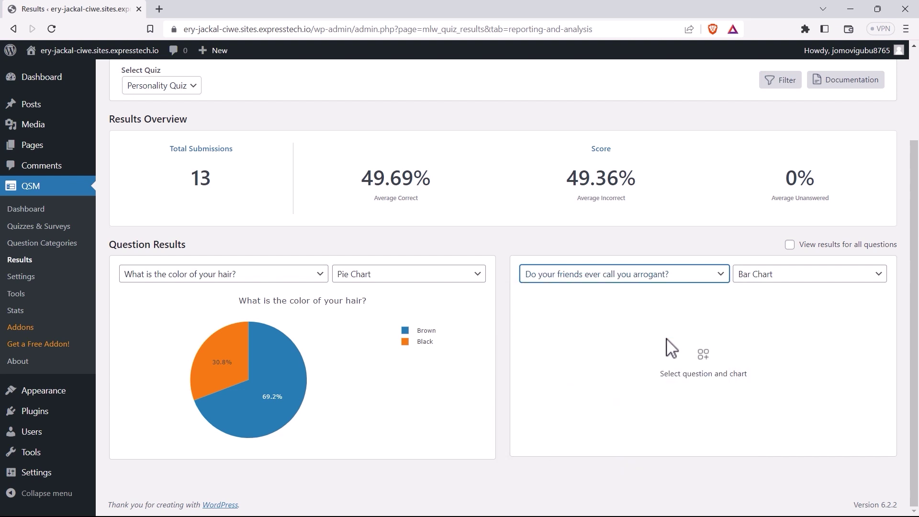
Add a third Pie Chart for 'How would your friends describe you?'
scroll(531, 430, "down", 2)
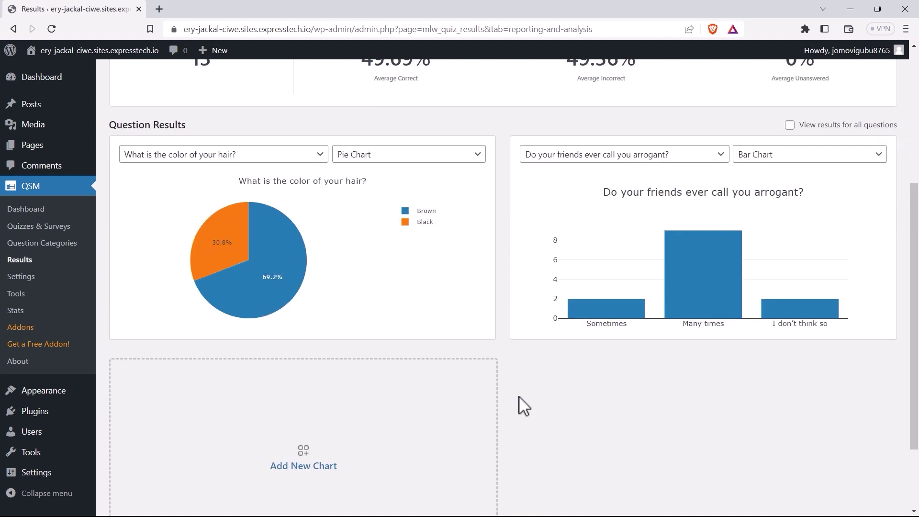
scroll(479, 397, "down", 1)
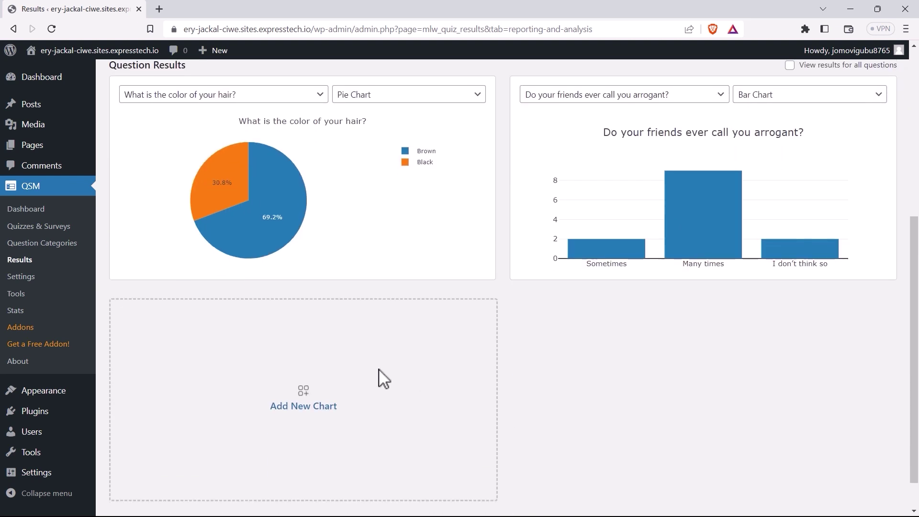
left_click(324, 409)
left_click(444, 317)
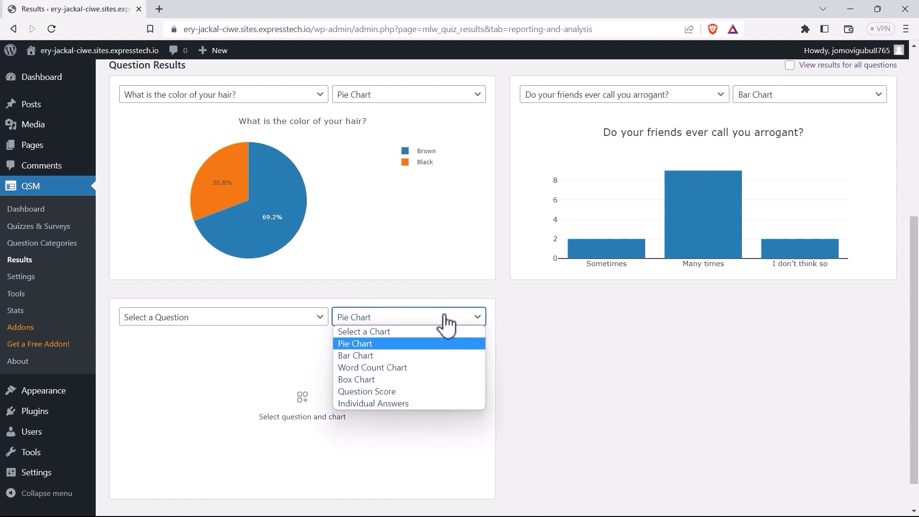
left_click(365, 343)
left_click(312, 318)
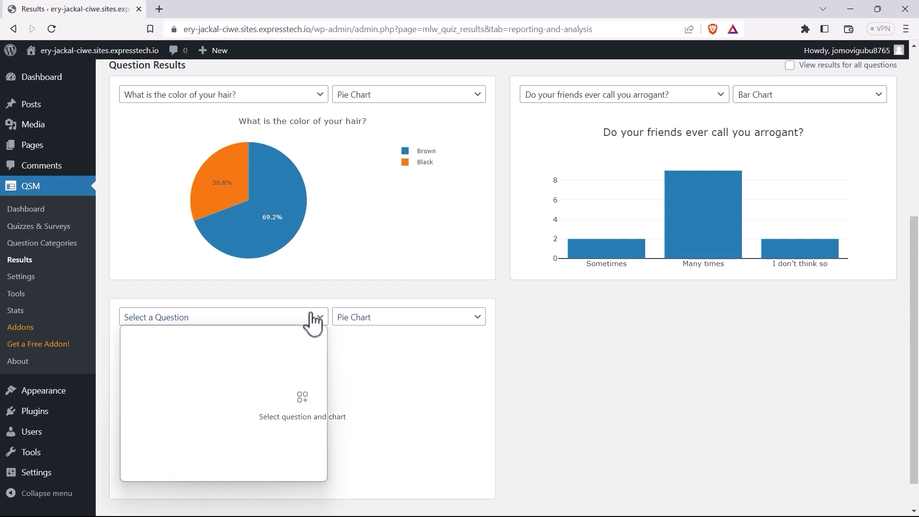
left_click(250, 415)
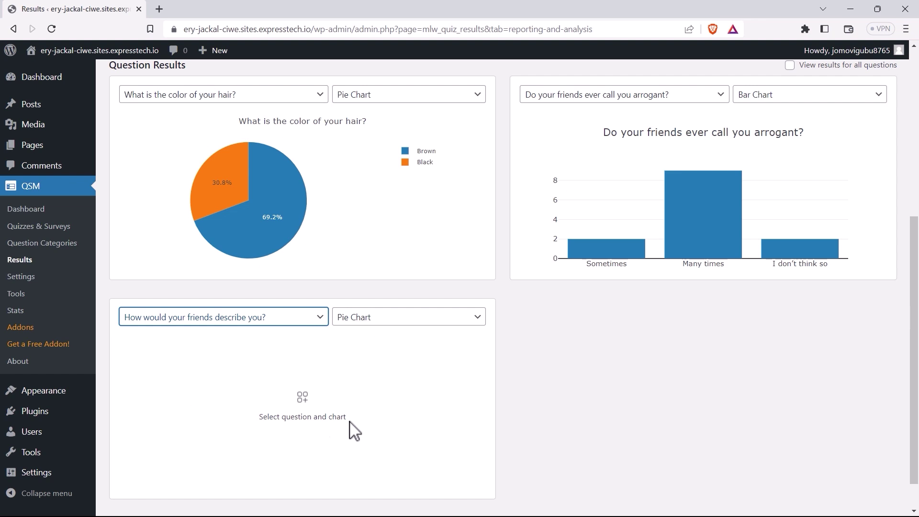
Scroll down the Personality Quiz results page through the per-question pie charts
scroll(459, 444, "down", 2)
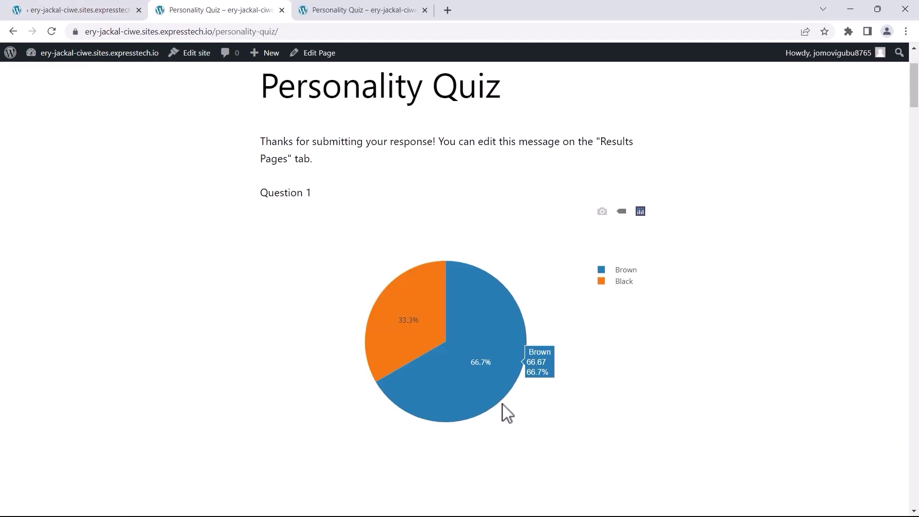
scroll(761, 371, "down", 15)
scroll(760, 371, "down", 20)
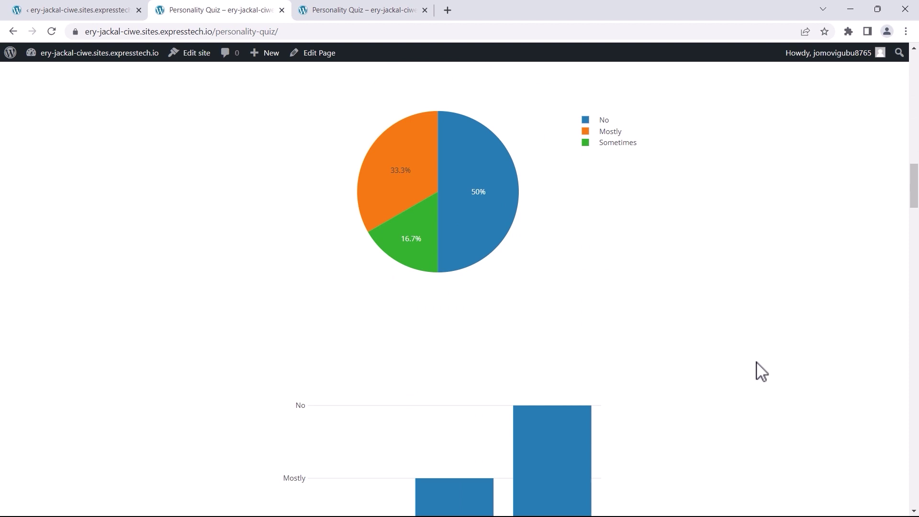
scroll(761, 371, "down", 20)
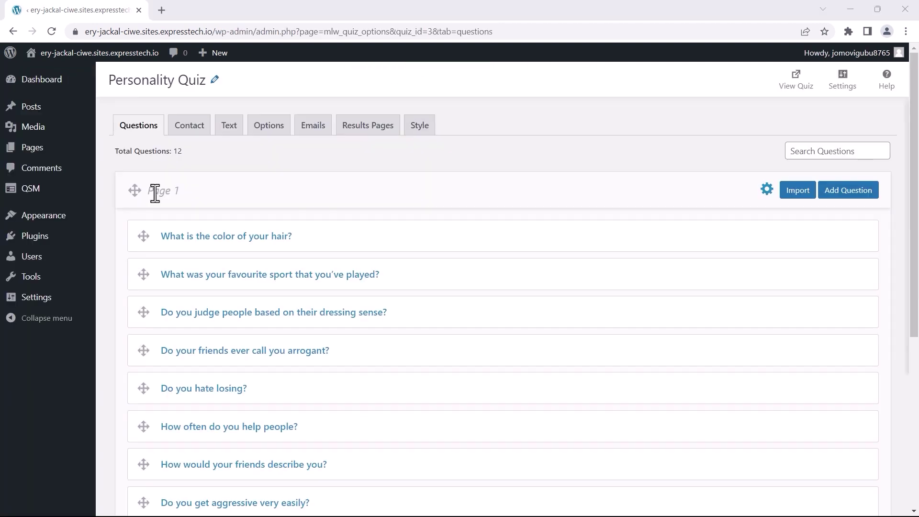
Review the Results Pages template variables and look up the hair-colour question's ID
left_click(371, 136)
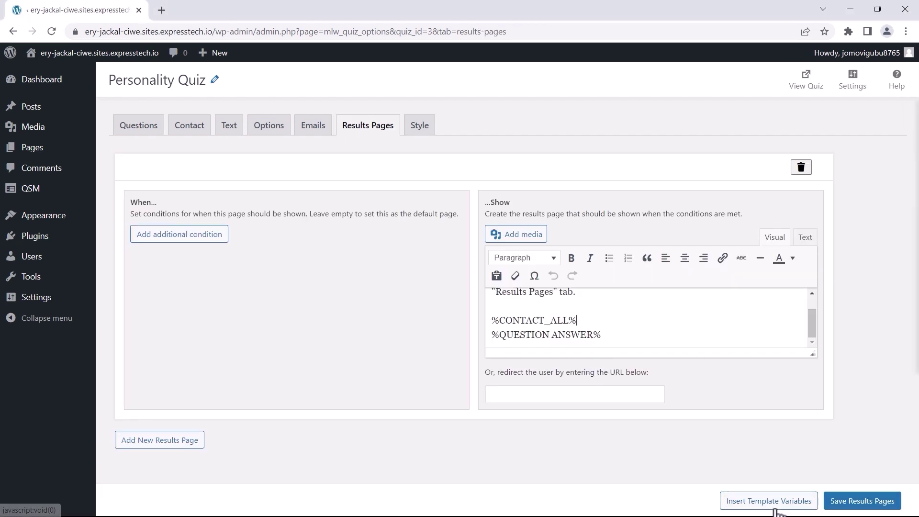
left_click(770, 502)
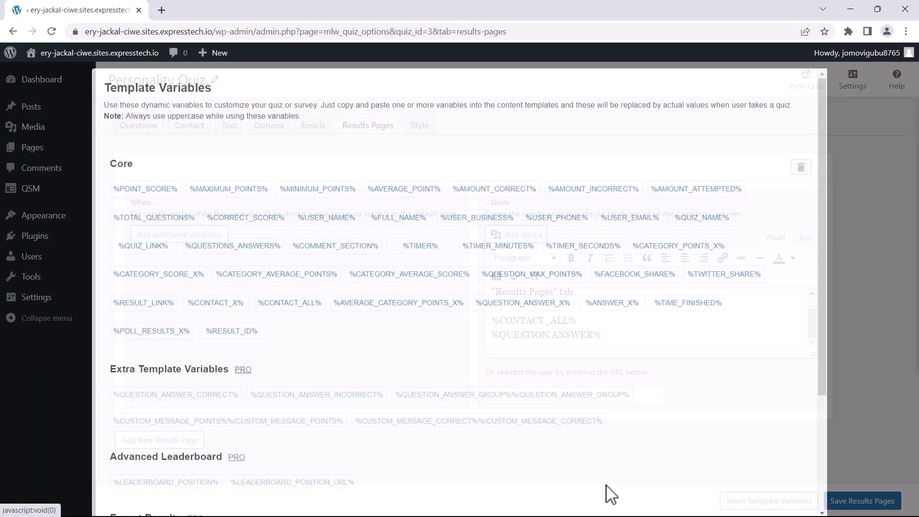
scroll(234, 452, "down", 3)
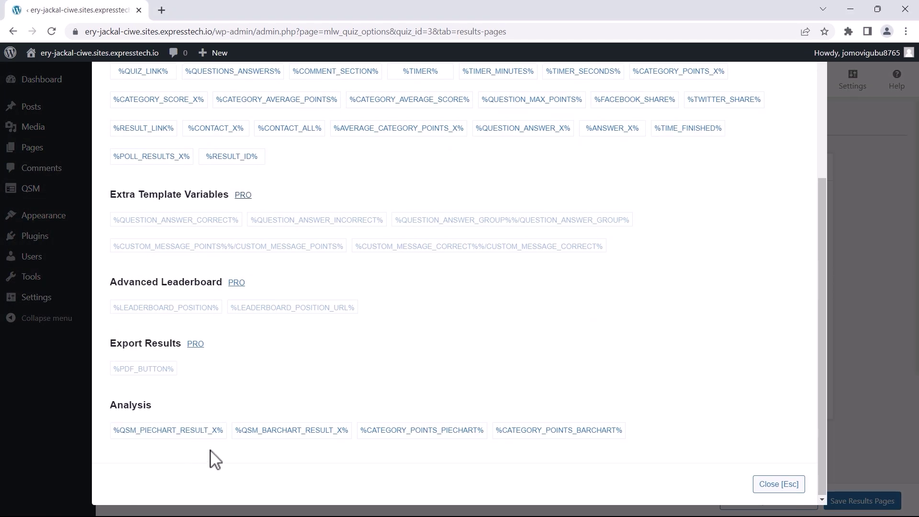
left_click(775, 487)
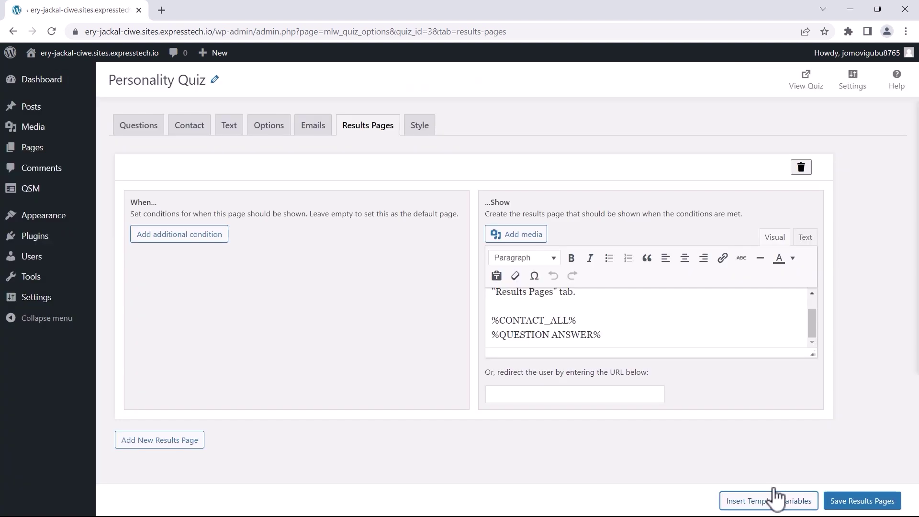
left_click(138, 128)
left_click(792, 236)
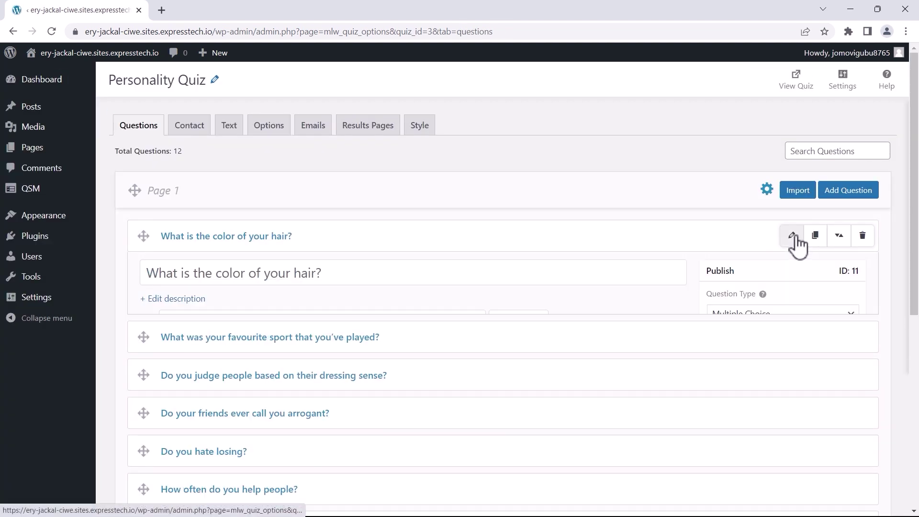
left_click(367, 126)
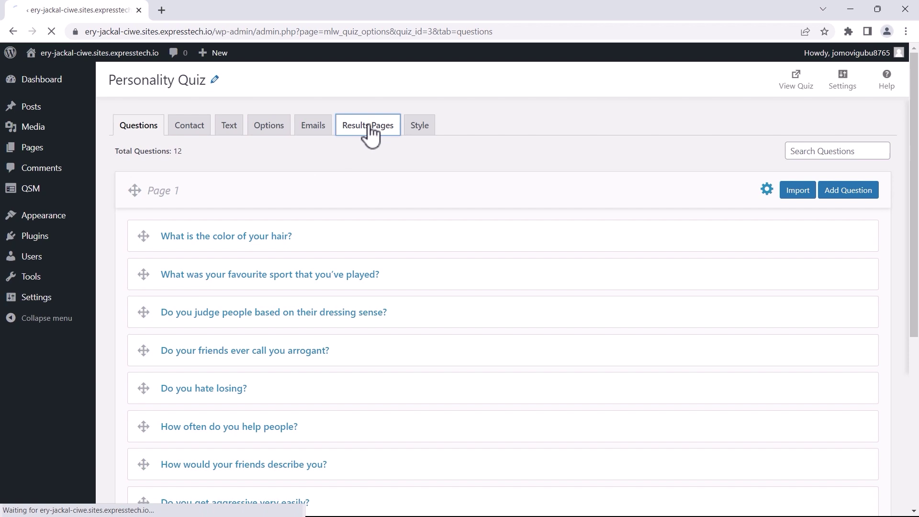
Replace the old contact and answer variables with a Question 1 label and %QSM_PIECHART_RESULT_X%
scroll(577, 344, "down", 1)
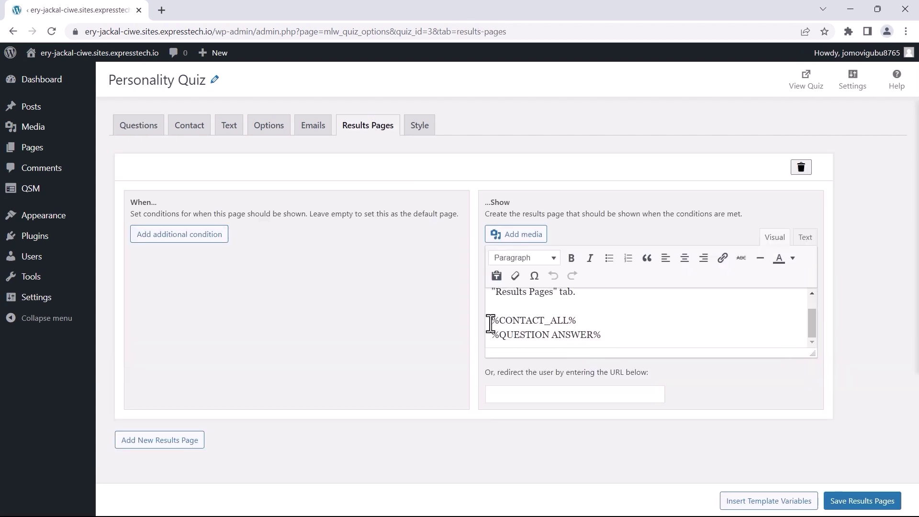
left_click_drag(486, 322, 593, 348)
left_click(607, 328)
scroll(606, 328, "up", 1)
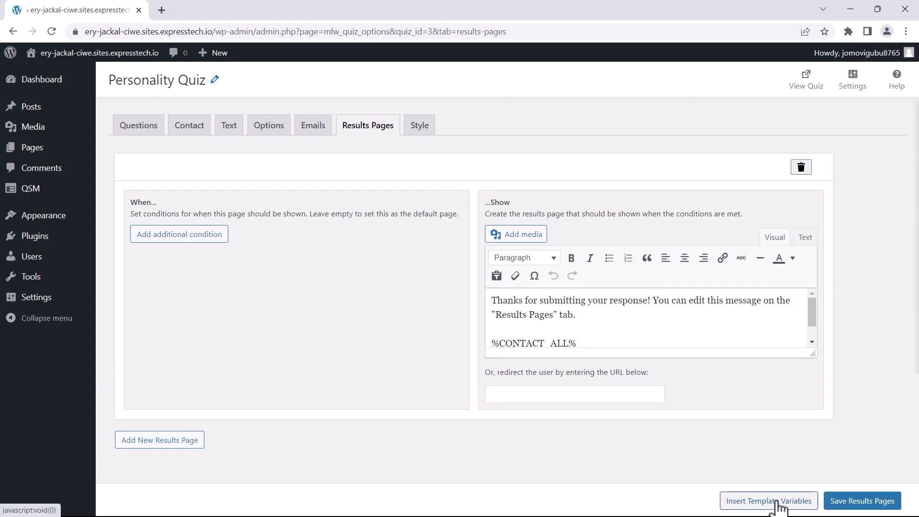
left_click(776, 500)
scroll(343, 432, "down", 3)
left_click(165, 430)
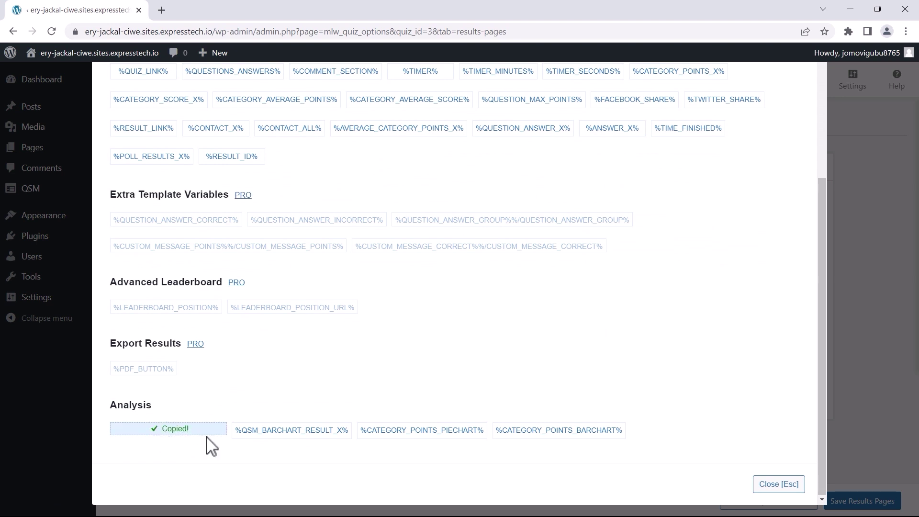
left_click(771, 484)
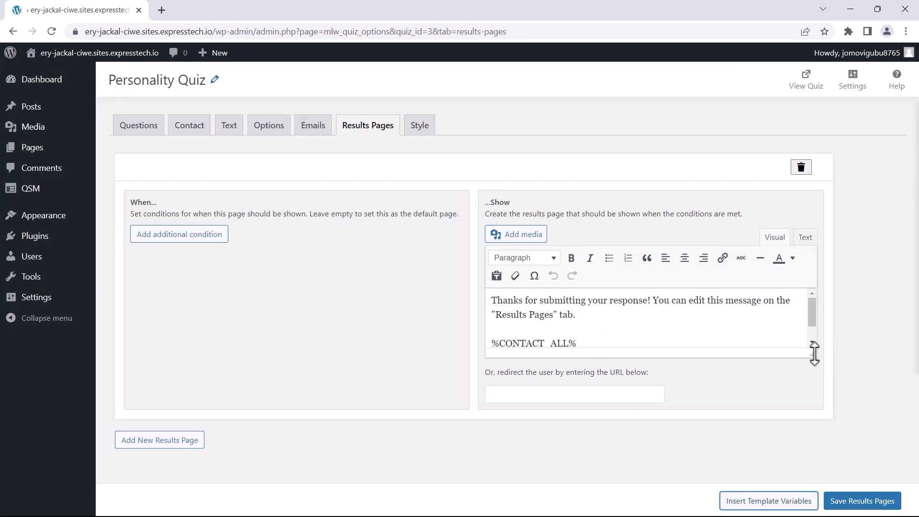
left_click_drag(814, 354, 828, 431)
left_click_drag(593, 359, 494, 335)
type("Question 1")
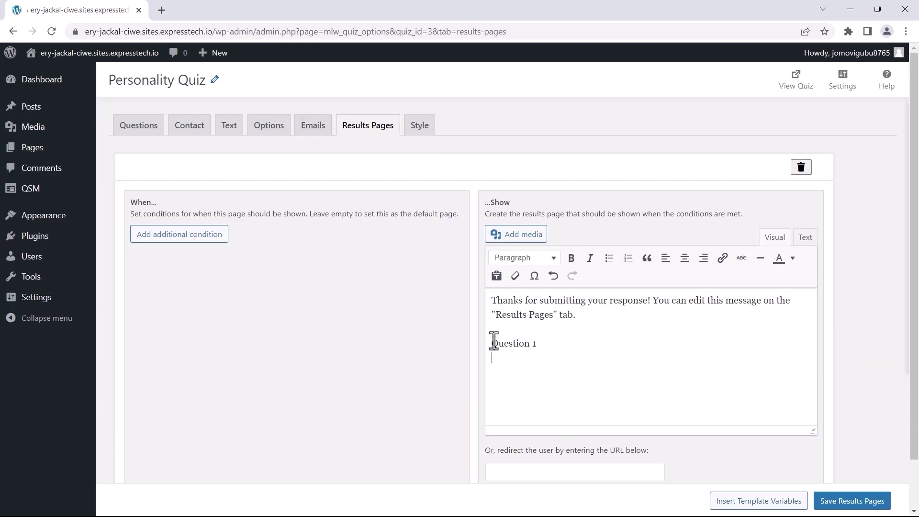
type("%QSM_PIECHART_RESULT_X%")
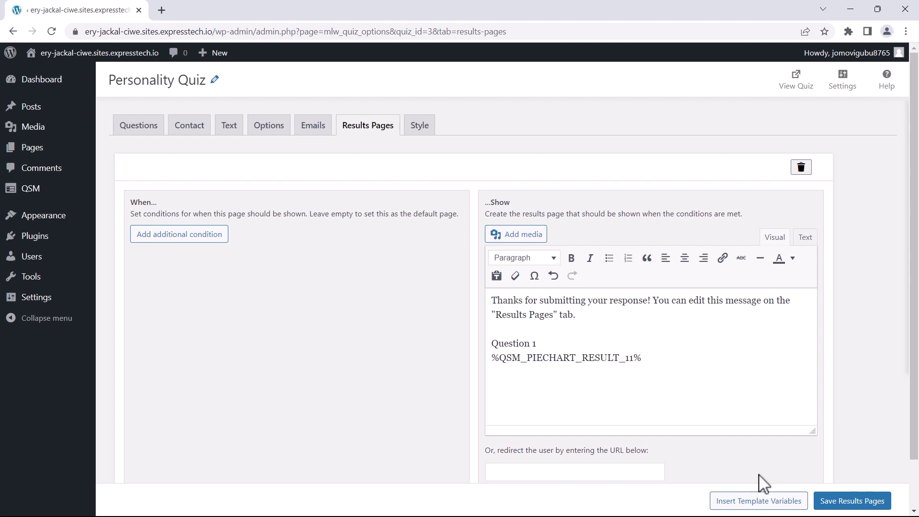
Add %QSM_BARCHART_RESULT_X% below the pie chart, using question ID 11
left_click(759, 500)
left_click(297, 432)
left_click(771, 484)
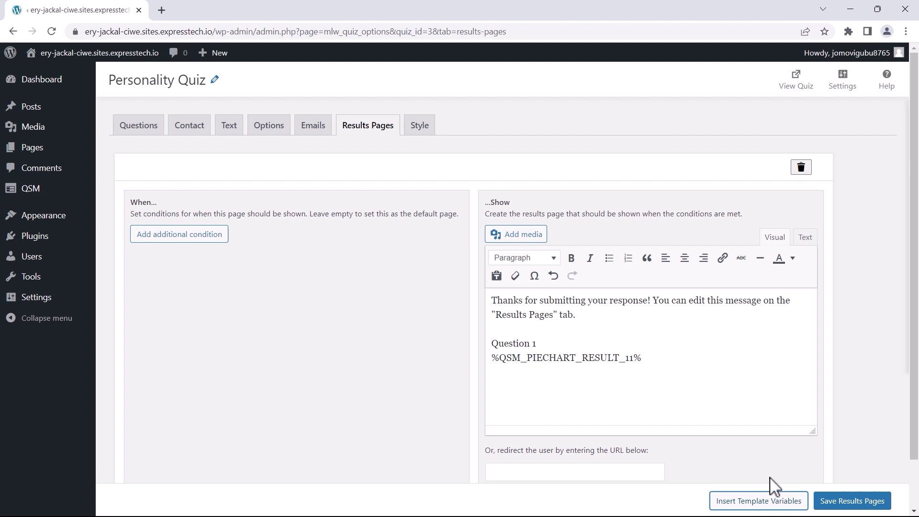
left_click(498, 375)
key("Return")
type("%QSM_BARCHART_RESULT_X%")
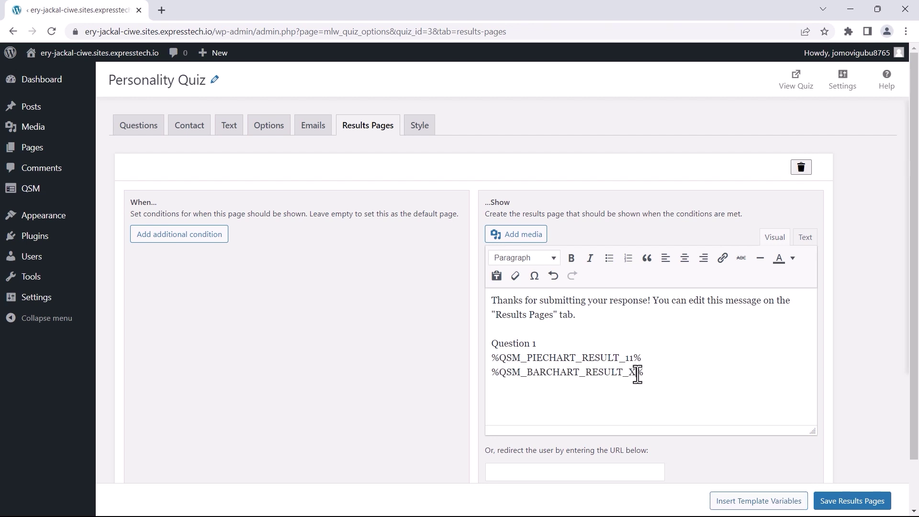
type("11")
key("End")
key("Return")
key("Return")
Add a Question2 label with the chart variable for question ID 12, then begin Question3
type("Question2")
key("Return")
type("%QSM_BARCHART_RESULT_X%")
left_click_drag(627, 415, 636, 414)
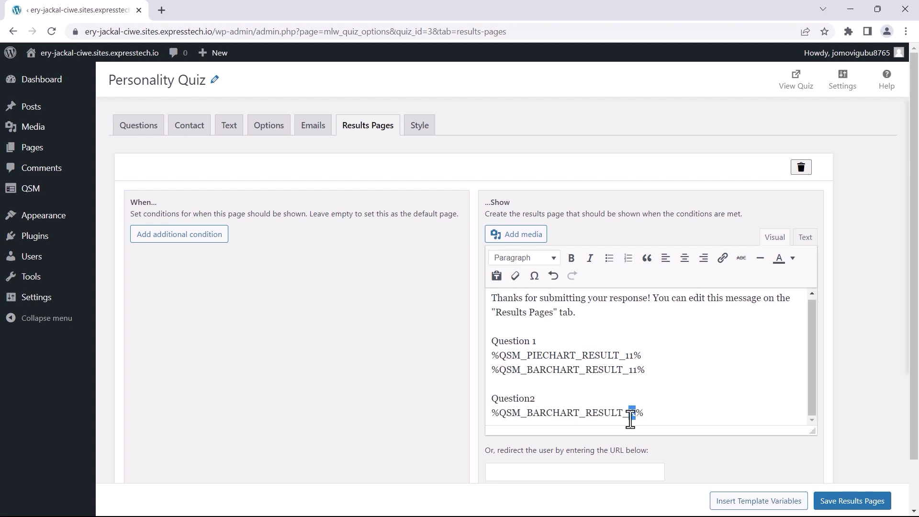
type("12")
key("End")
key("Return")
key("Return")
type("Question3")
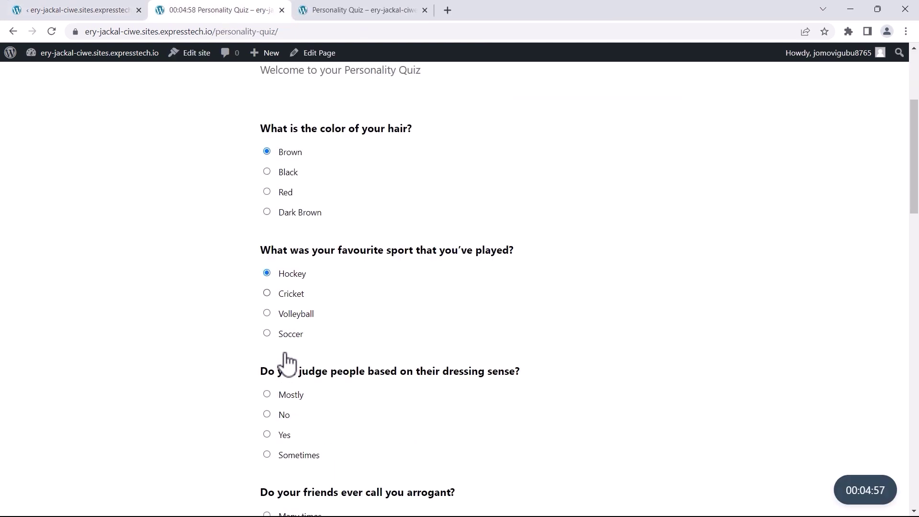
Answer No to the aggressiveness question and submit the quiz
left_click(284, 414)
scroll(297, 383, "down", 20)
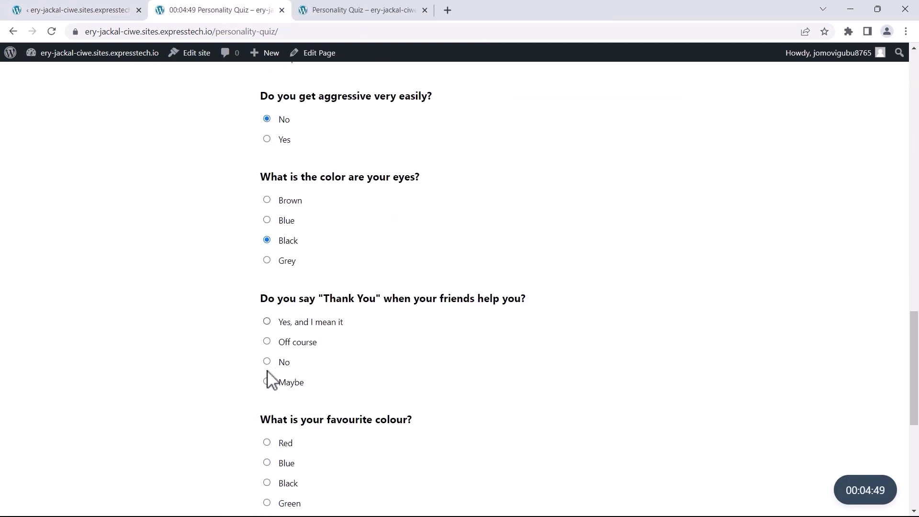
left_click(621, 432)
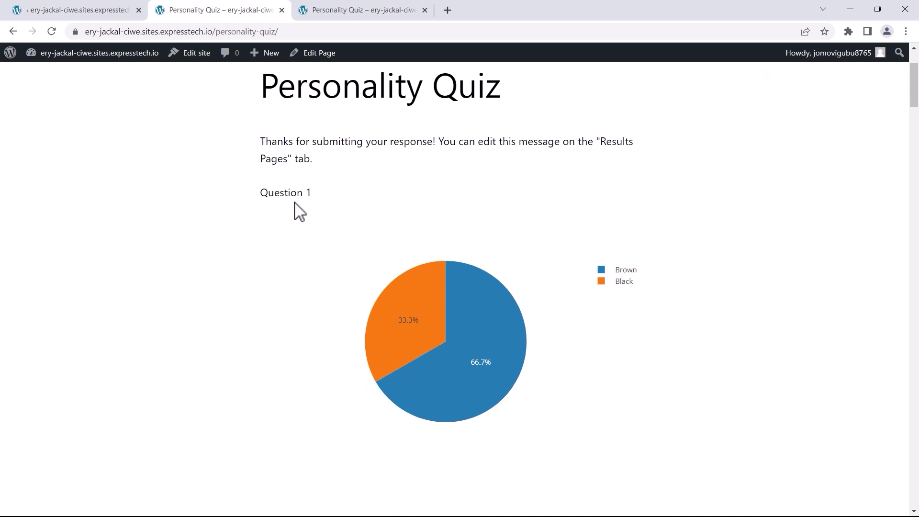
Review the per-question charts on the results page, then close the results tabs
scroll(526, 402, "down", 7)
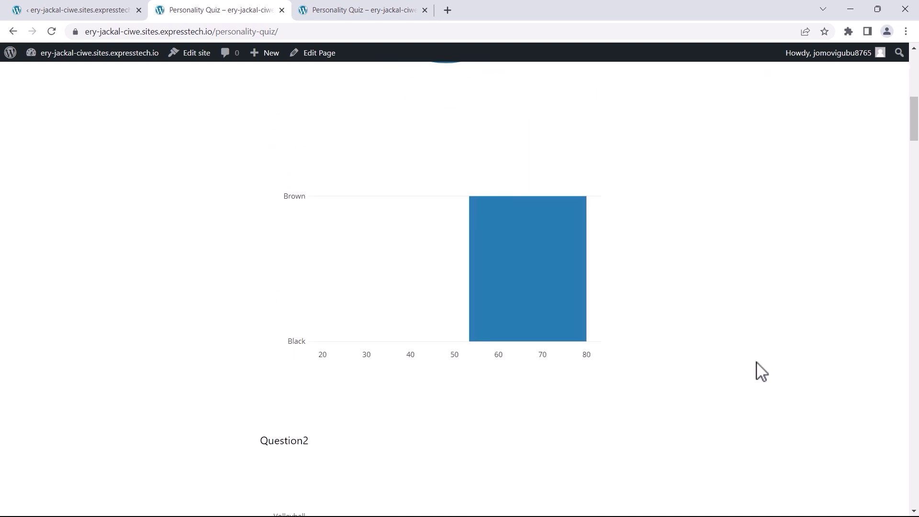
scroll(757, 363, "down", 11)
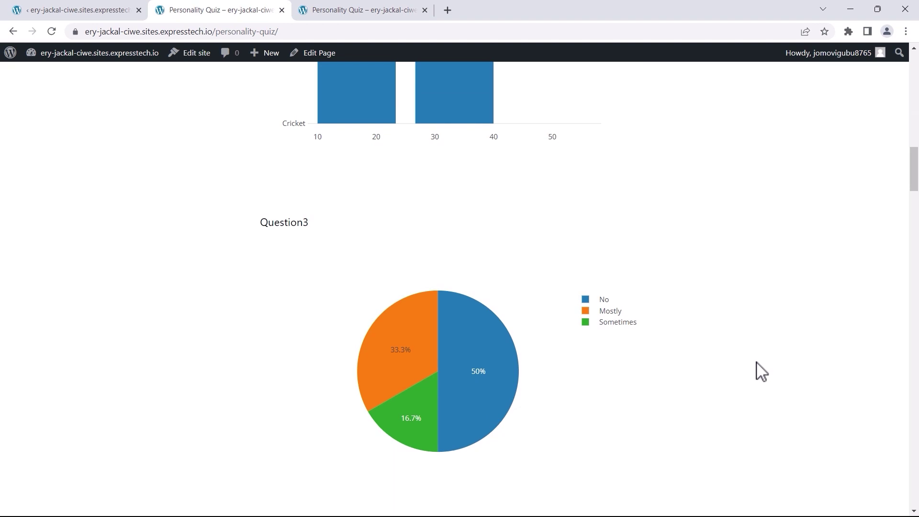
key("ctrl+w")
key("ctrl+w")
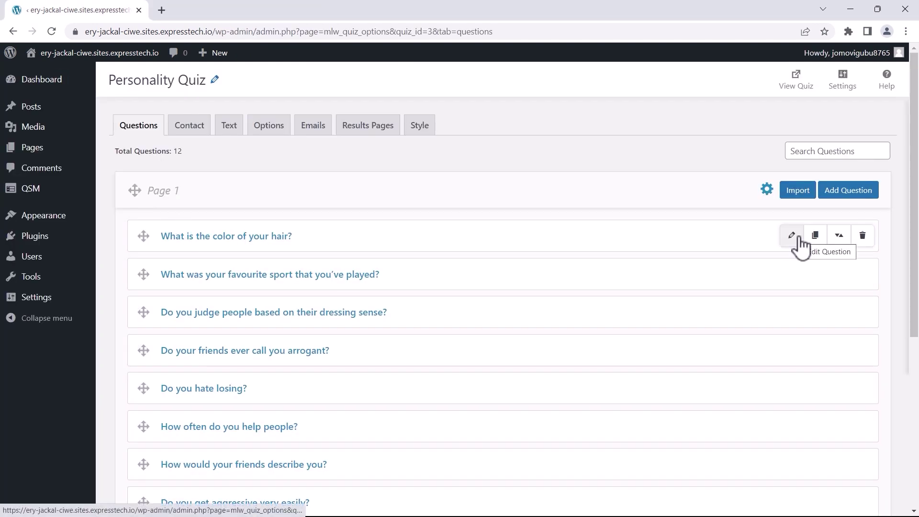
Assign the hair-colour and favourite-sport questions to Category1 and save each
left_click(798, 240)
scroll(766, 335, "down", 3)
left_click(713, 369)
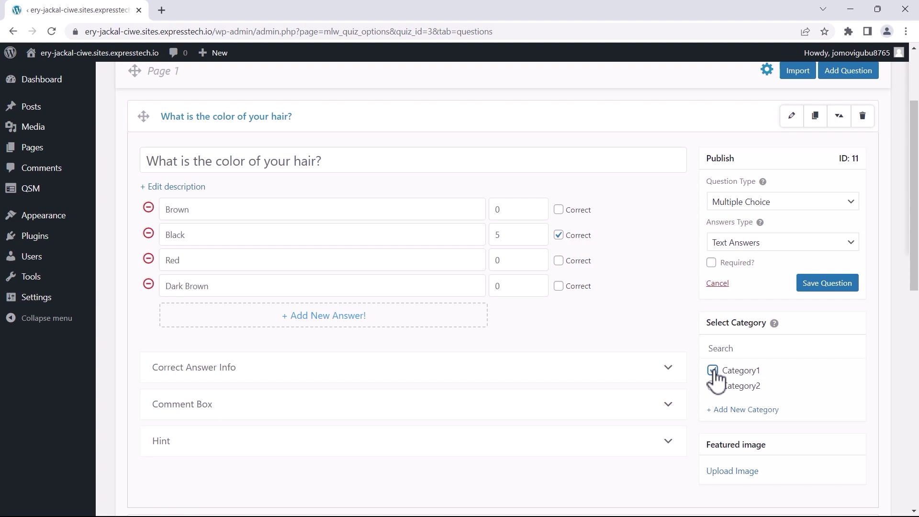
left_click(837, 291)
left_click(795, 231)
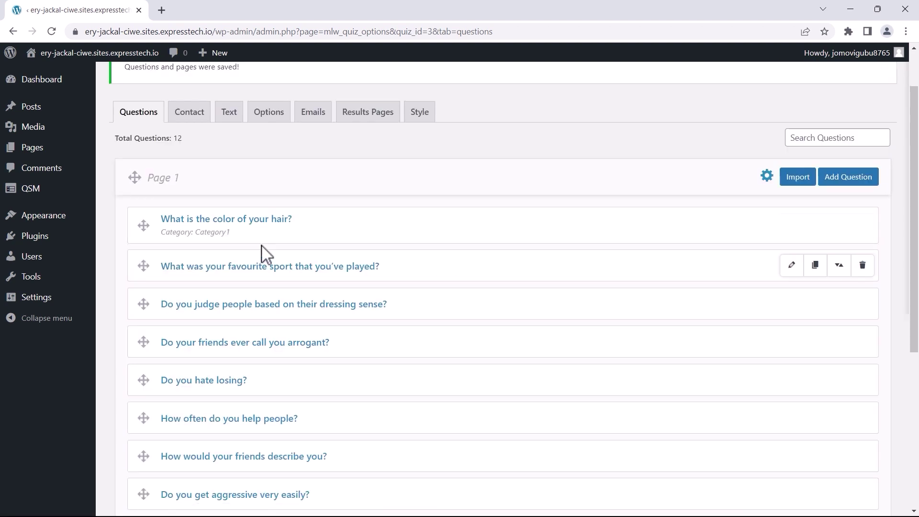
left_click_drag(239, 237, 161, 239)
left_click(791, 273)
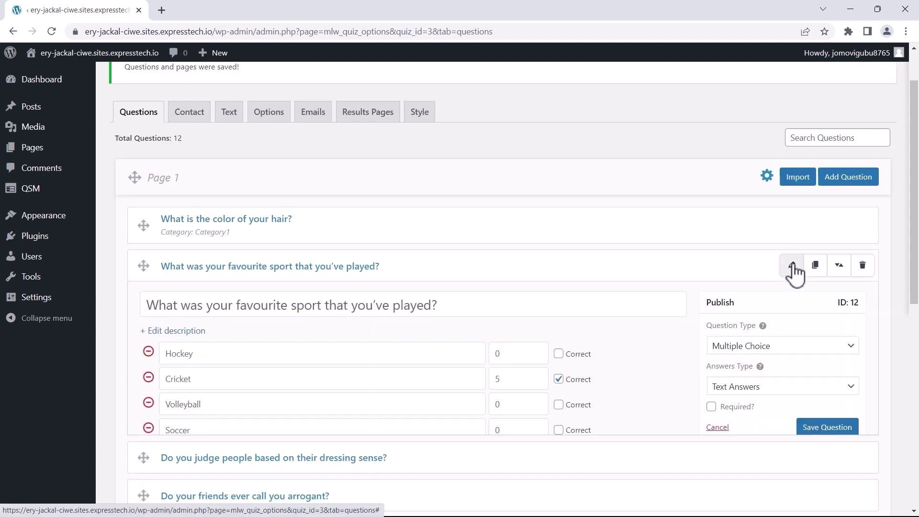
scroll(764, 434, "down", 2)
left_click(713, 399)
left_click(819, 315)
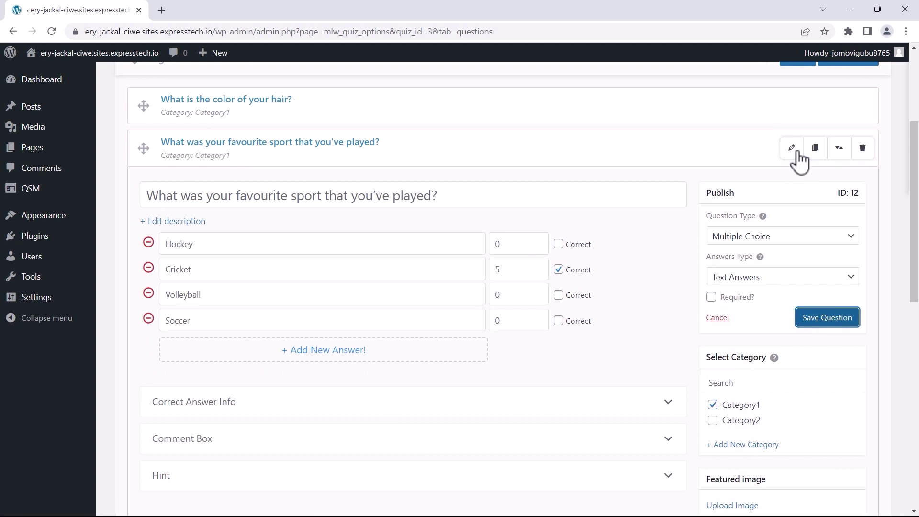
Assign the arrogant and 'Do you hate losing?' questions to Category2 and save each
left_click(791, 227)
scroll(766, 421, "down", 1)
left_click(712, 441)
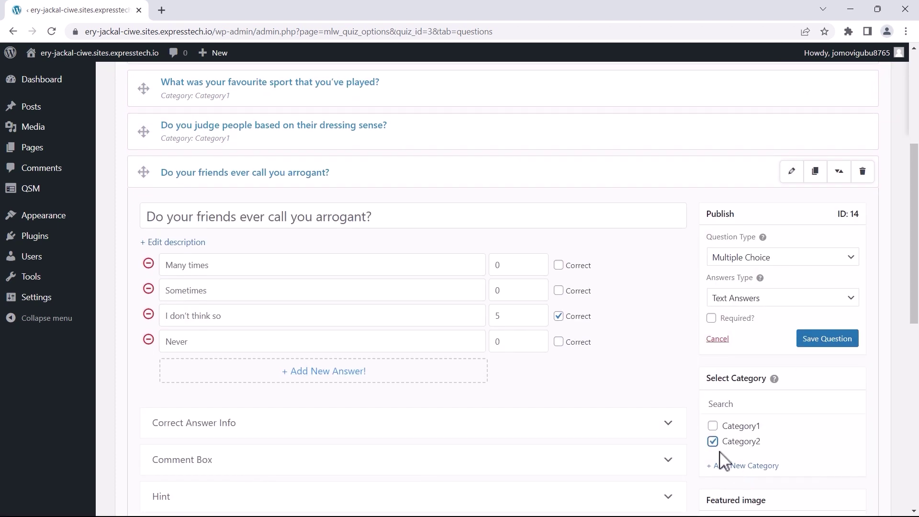
left_click(820, 339)
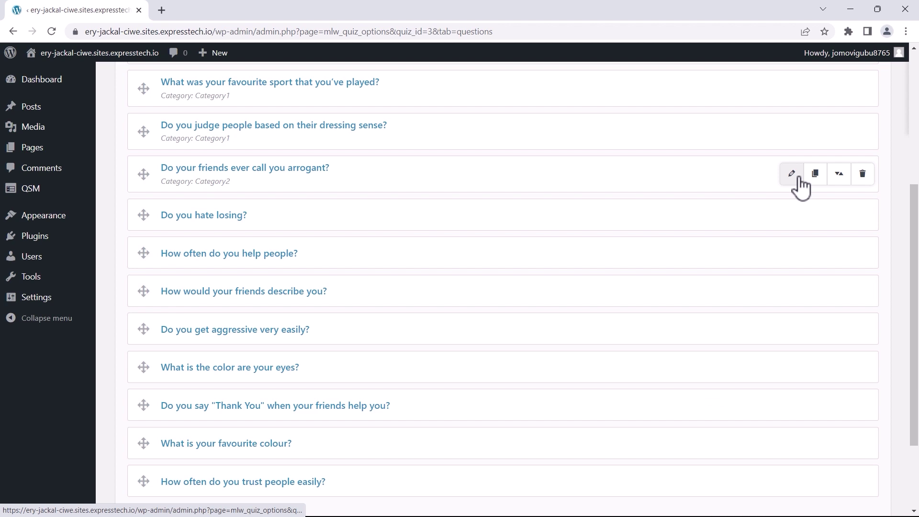
left_click_drag(234, 182, 163, 182)
left_click(252, 189)
left_click(791, 215)
left_click(713, 484)
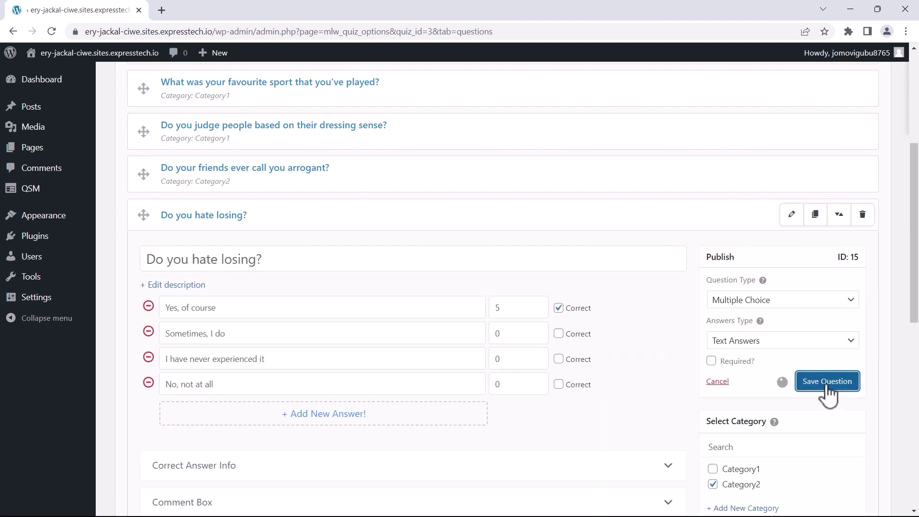
left_click(826, 382)
Create Category 3, assign it to 'How would your friends describe you?', and save
left_click(790, 194)
scroll(768, 205, "down", 5)
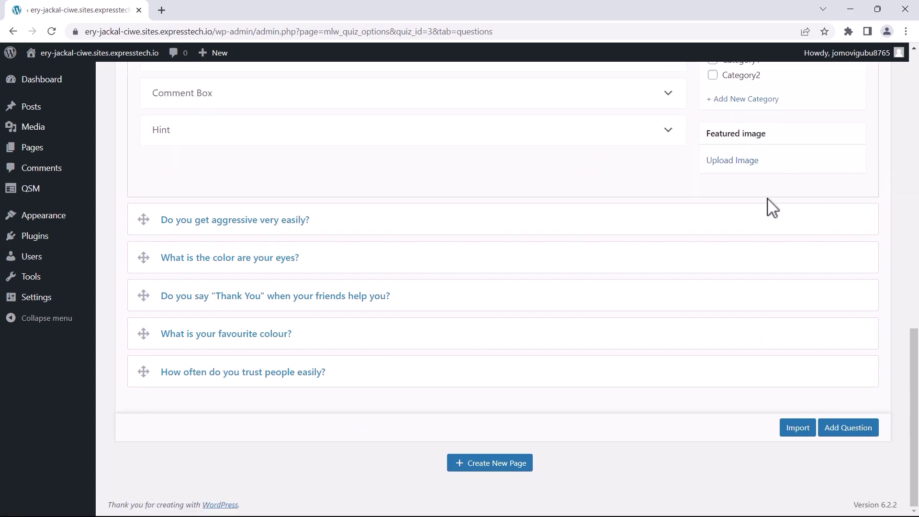
scroll(771, 206, "up", 6)
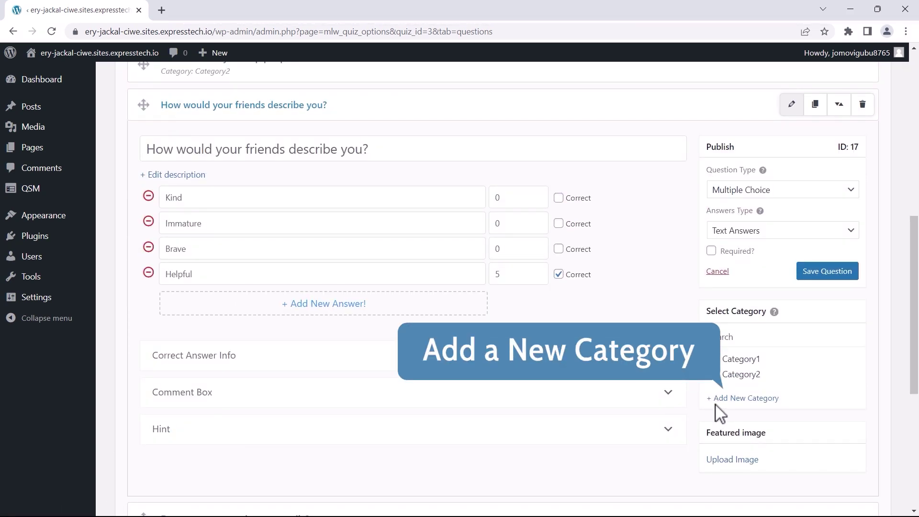
left_click(731, 400)
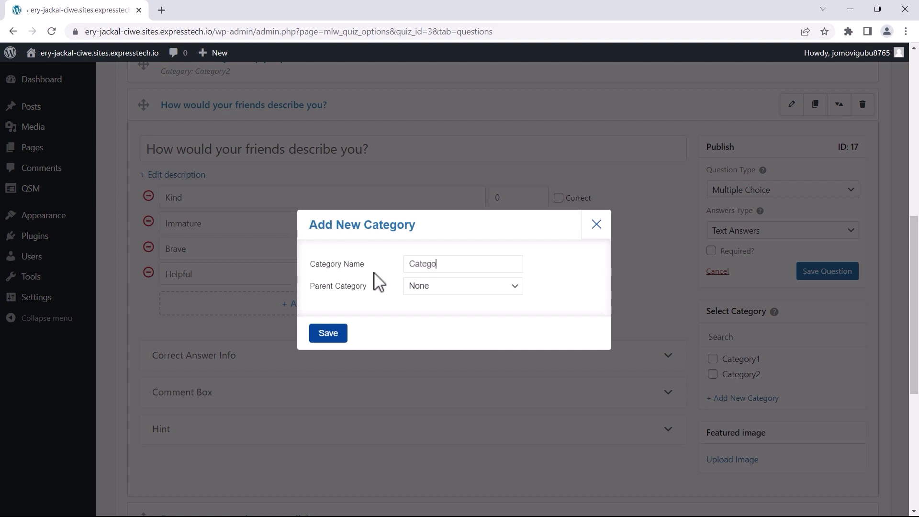
left_click(334, 337)
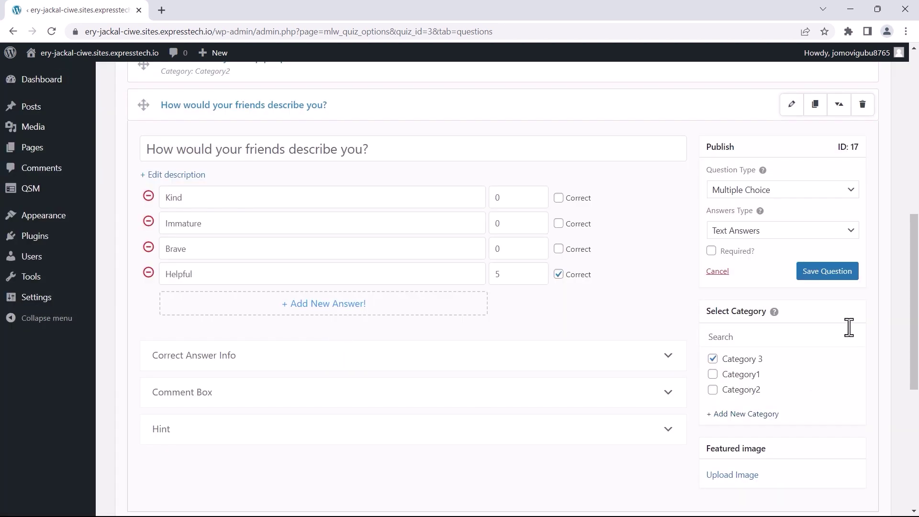
left_click(821, 275)
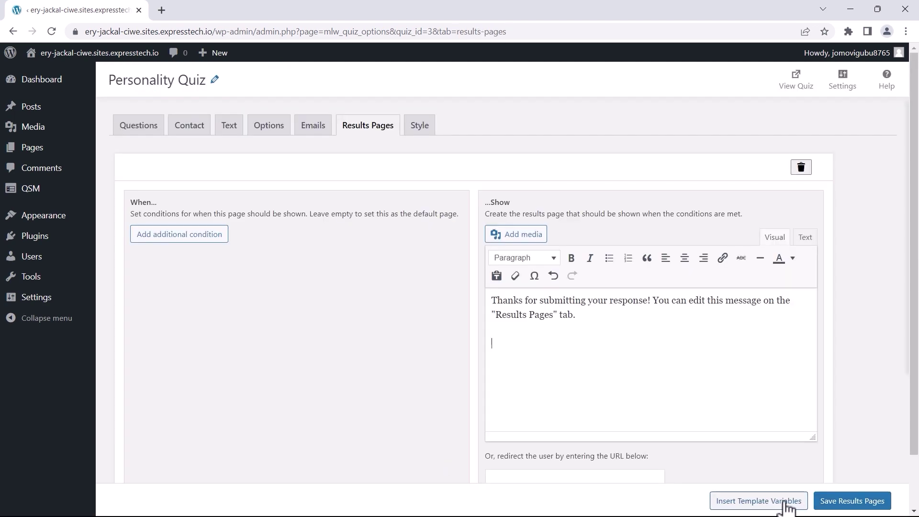
Insert %CATEGORY_POINTS_PIECHART% below the results message in the template
left_click(785, 502)
scroll(536, 444, "down", 3)
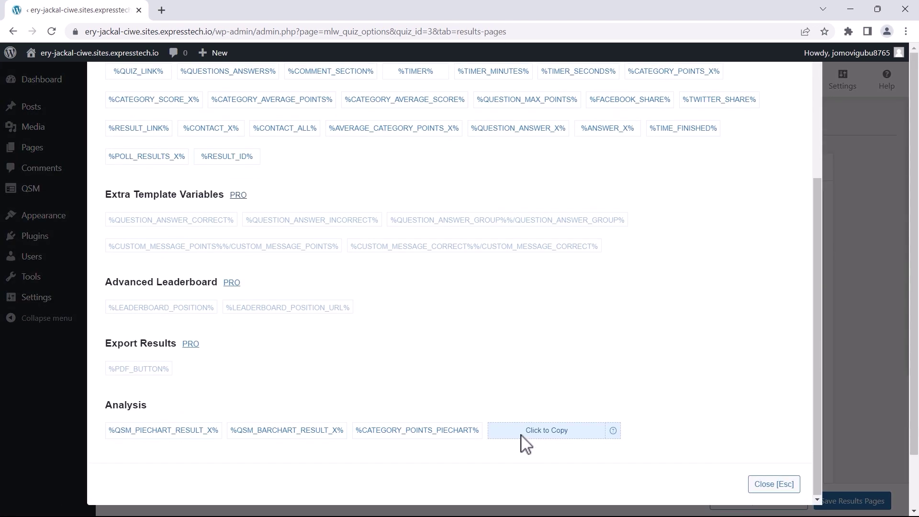
left_click(426, 432)
left_click(771, 483)
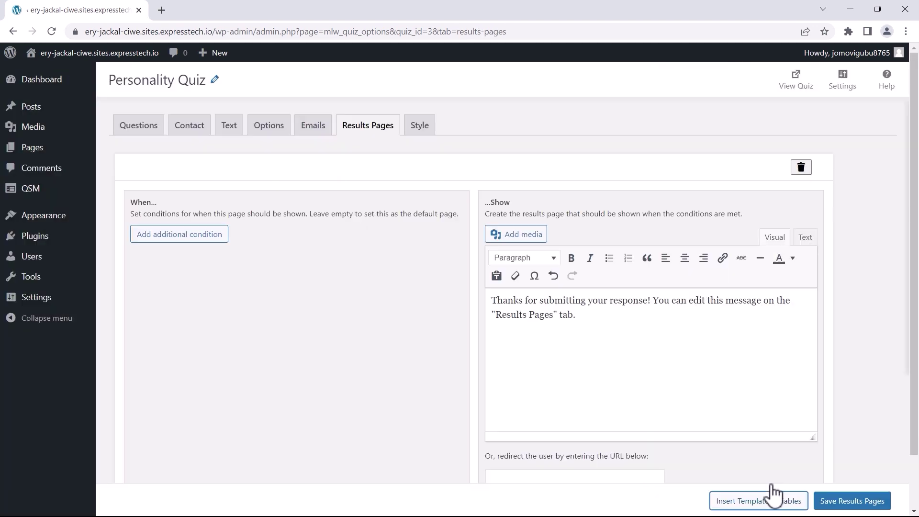
left_click(500, 345)
type("%CATEGORY_POINTS_PIECHART%")
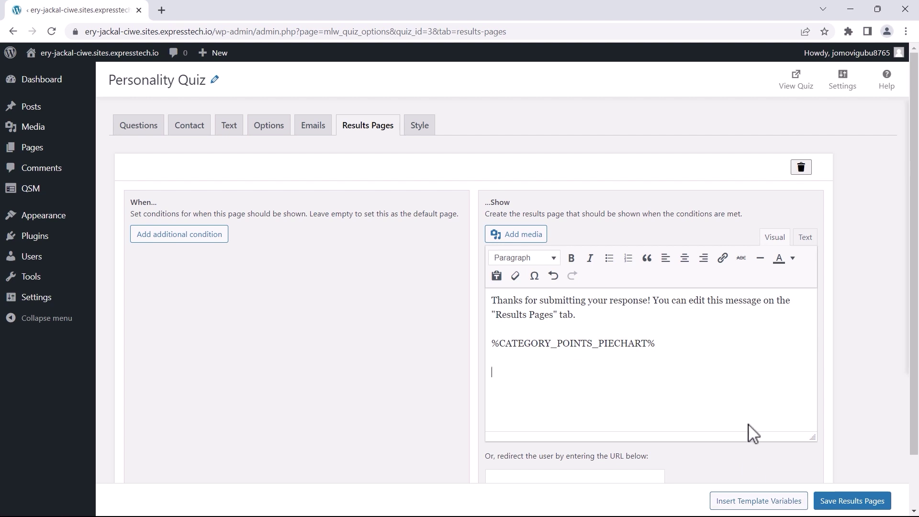
Add %CATEGORY_POINTS_BARCHART% below the pie chart variable and save the results page
left_click(758, 500)
left_click(550, 441)
left_click(756, 483)
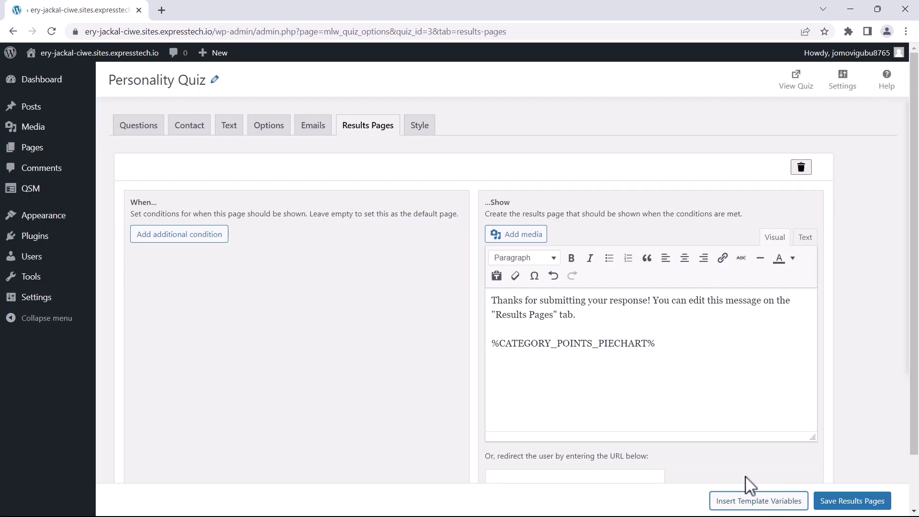
left_click(535, 373)
type("%CATEGORY_POINTS_BARCHART%")
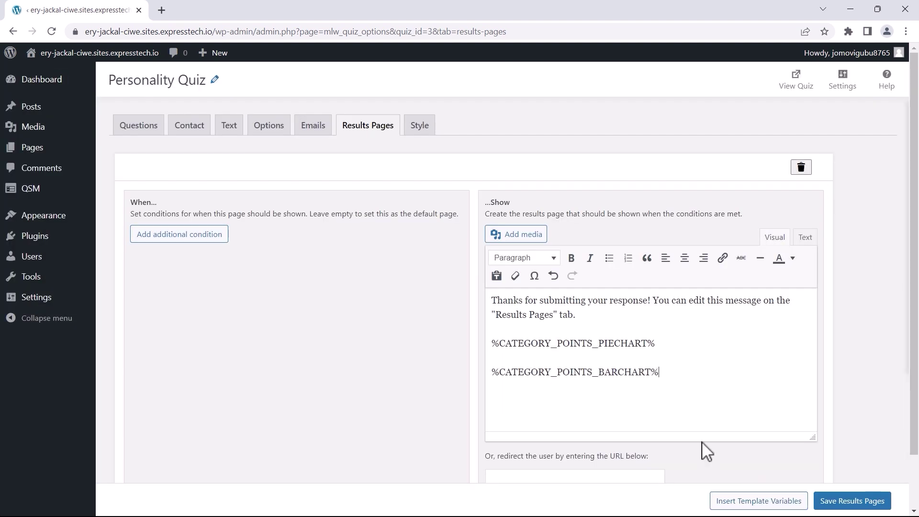
left_click(850, 500)
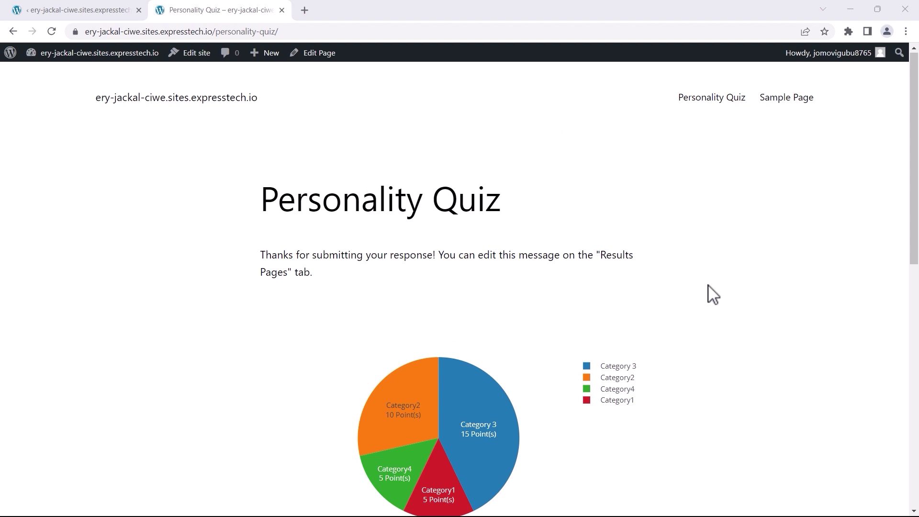
Scroll down the results page to check the category points pie and bar charts
scroll(713, 294, "down", 3)
scroll(713, 294, "down", 1)
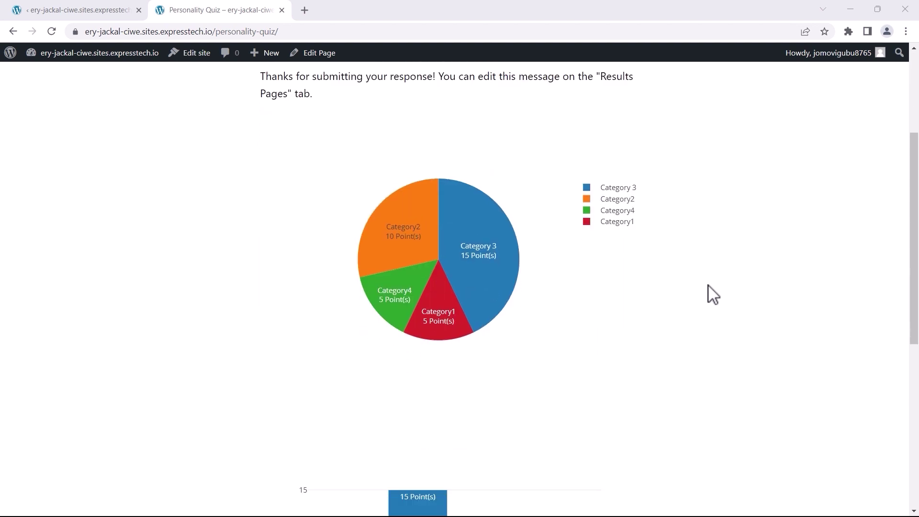
scroll(713, 295, "down", 6)
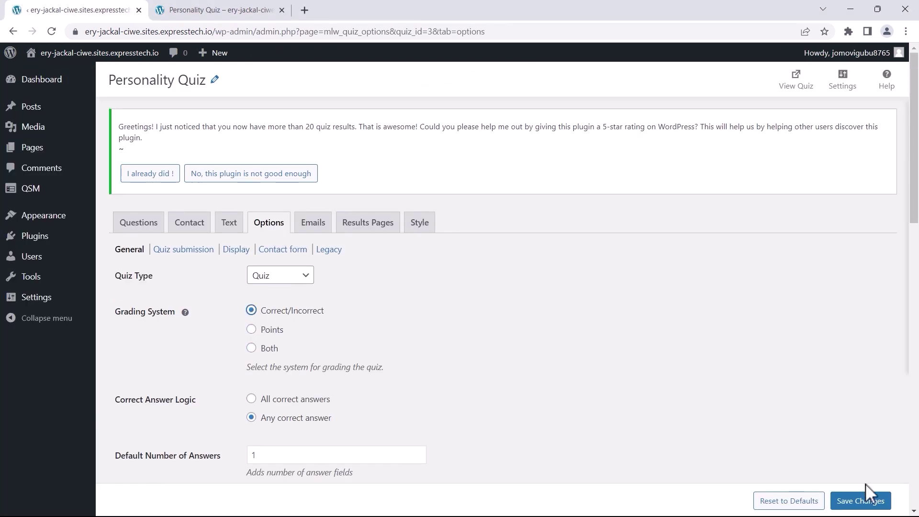
Save the Correct/Incorrect grading option and scroll to the category percentage charts
left_click(856, 500)
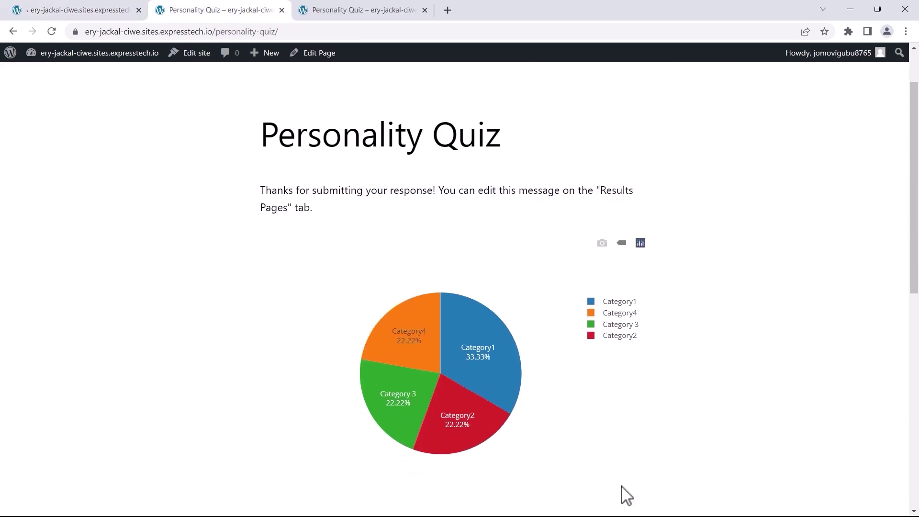
scroll(624, 495, "down", 1)
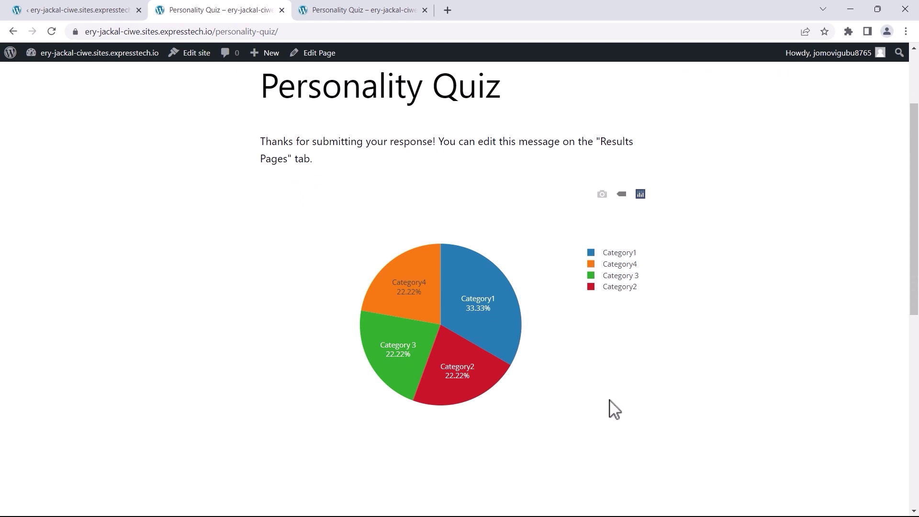
scroll(612, 409, "down", 1)
scroll(689, 394, "down", 3)
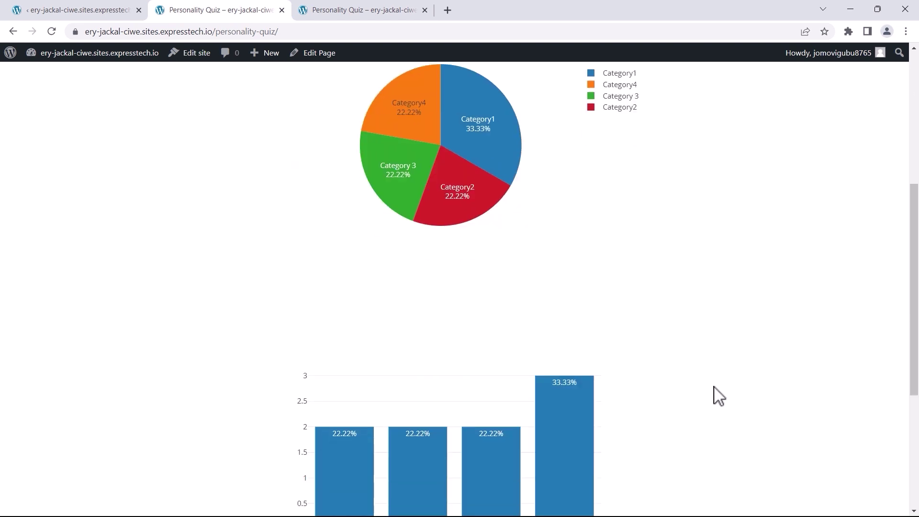
scroll(718, 395, "down", 1)
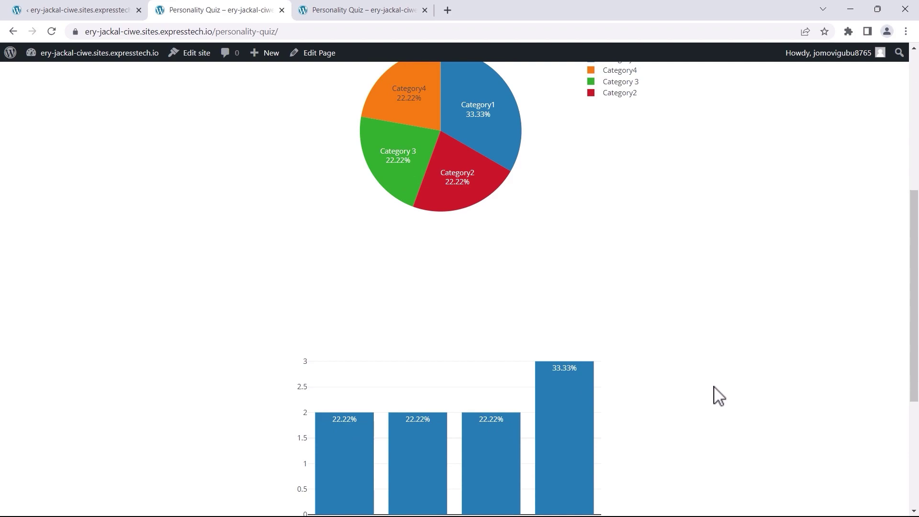